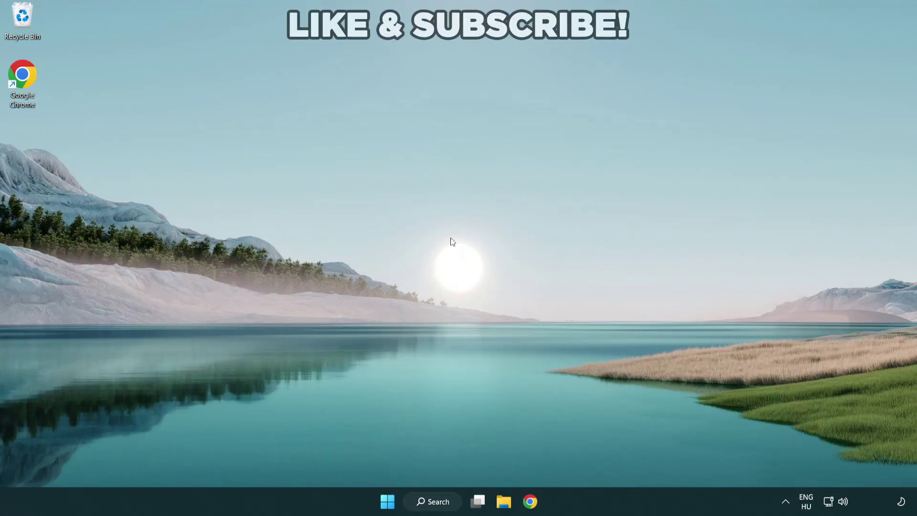
Search Windows for 'device manager' and open Device Manager from the results
click(432, 503)
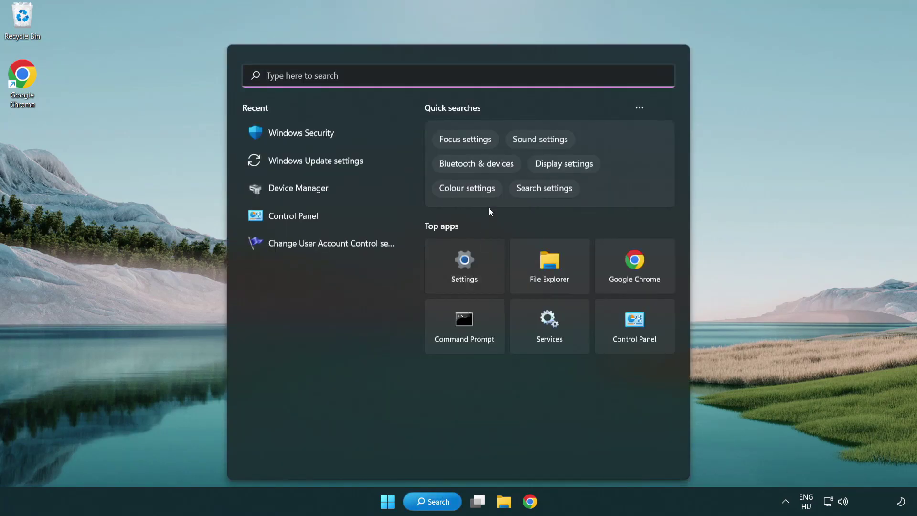
text(d)
text(evice mana)
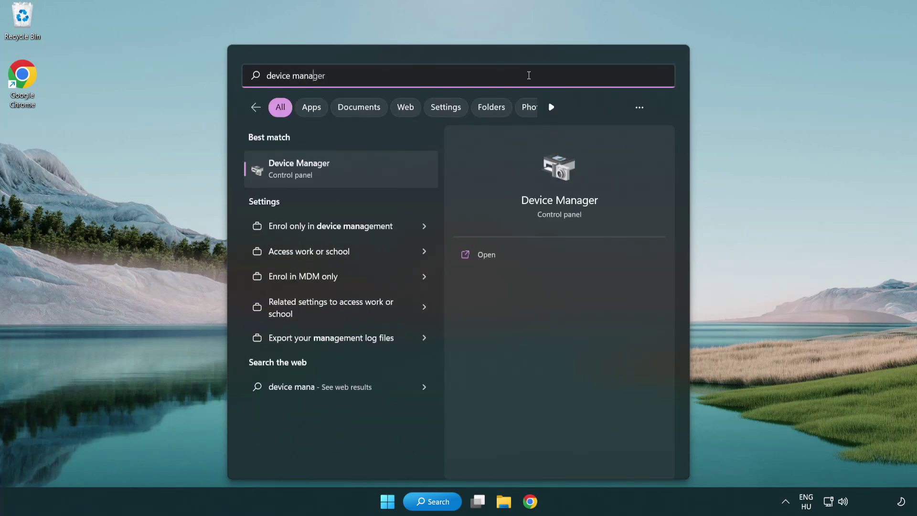
text(ger)
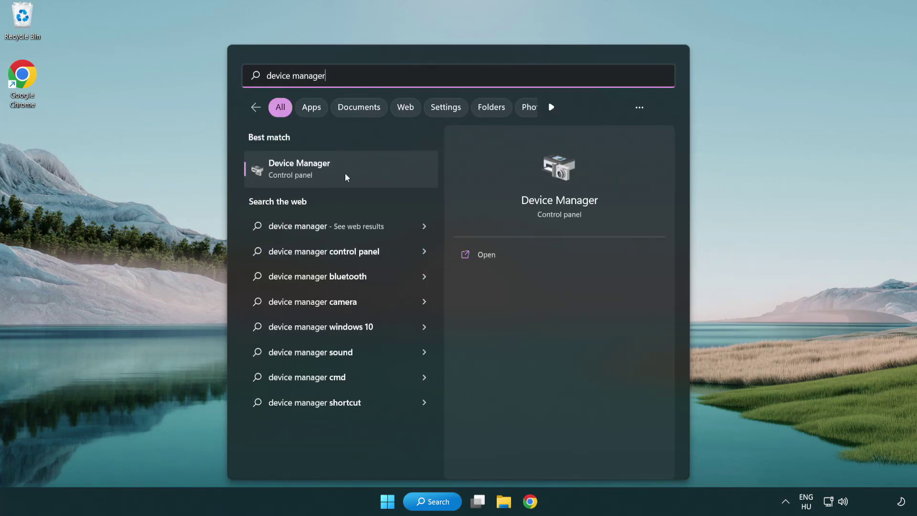
click(367, 173)
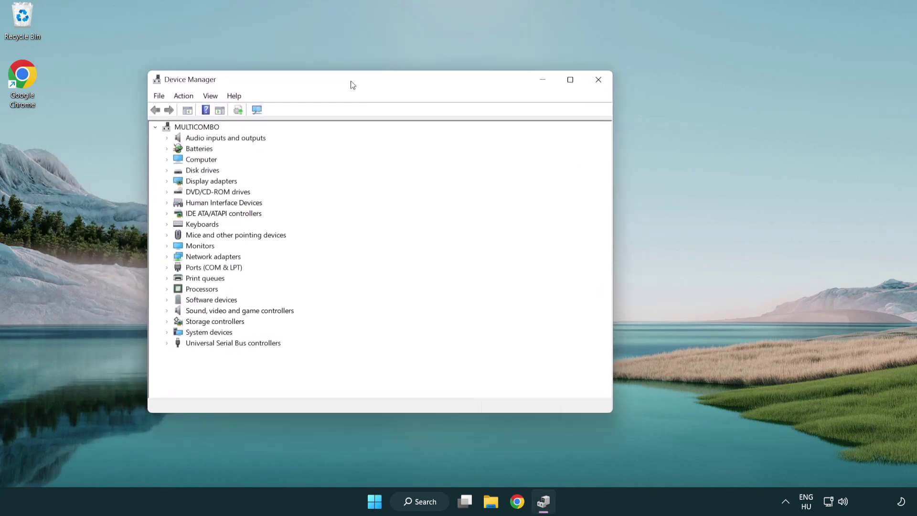
Search automatically for a newer VMware SVGA 3D adapter driver, then close Device Manager
drag(250, 37, 402, 93)
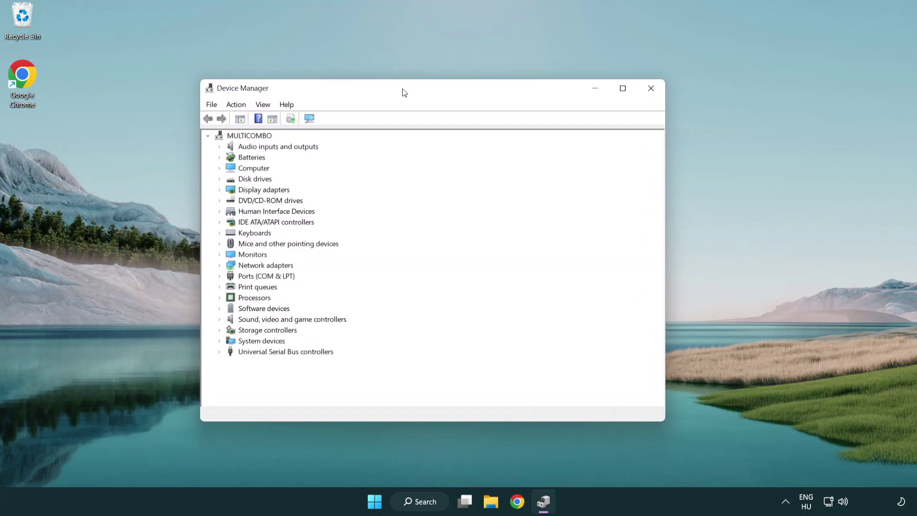
click(239, 193)
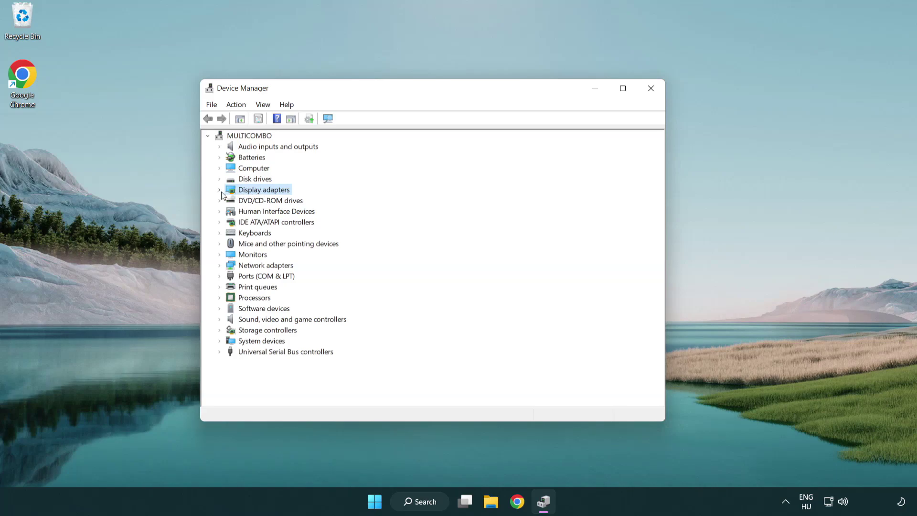
click(221, 191)
click(254, 202)
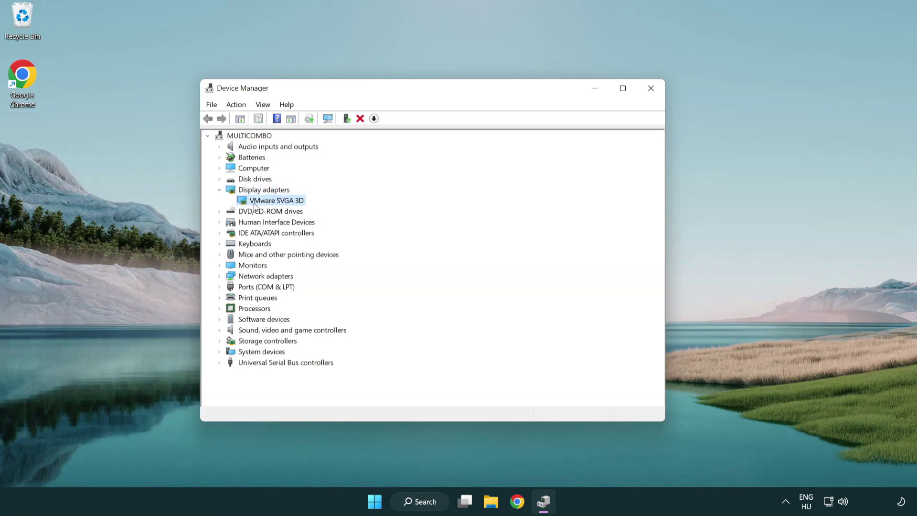
right_click(272, 207)
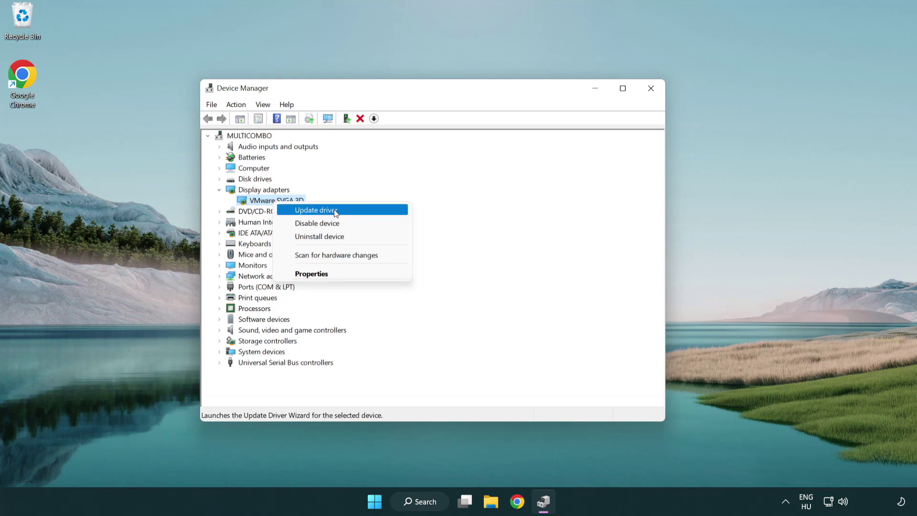
click(362, 211)
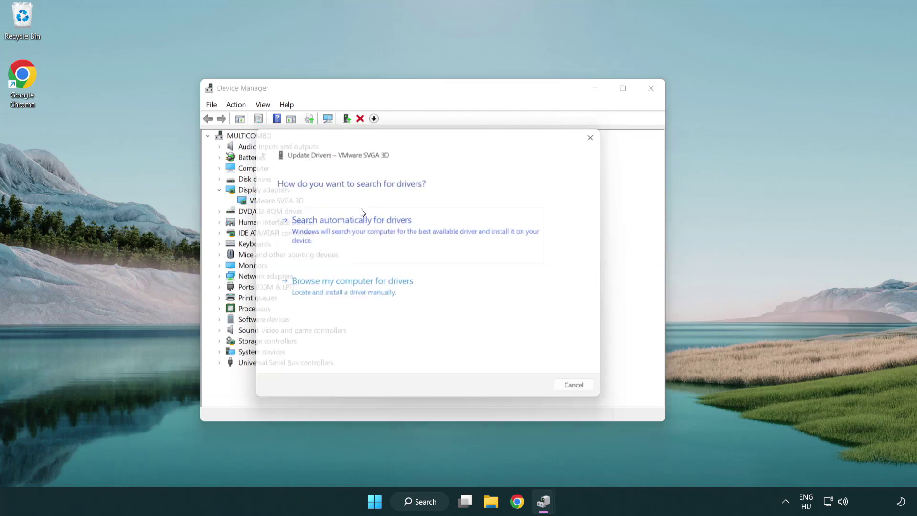
drag(379, 139, 402, 133)
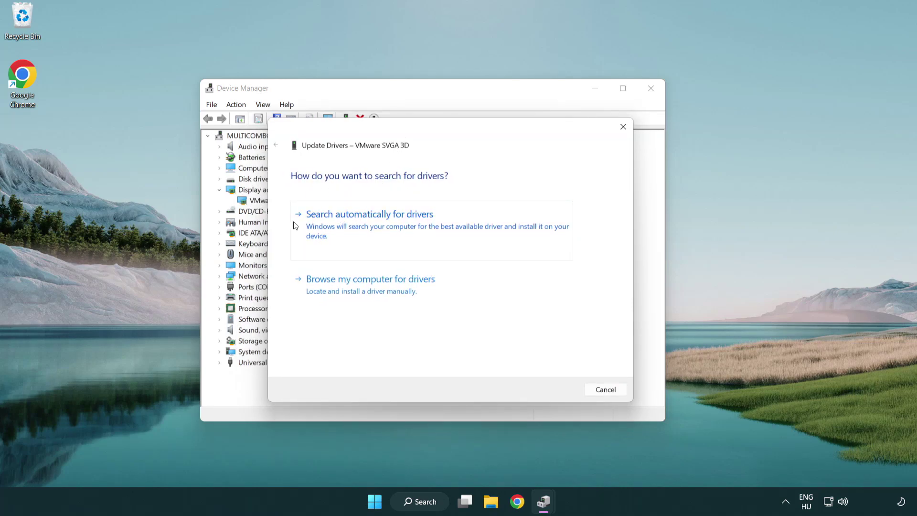
click(404, 227)
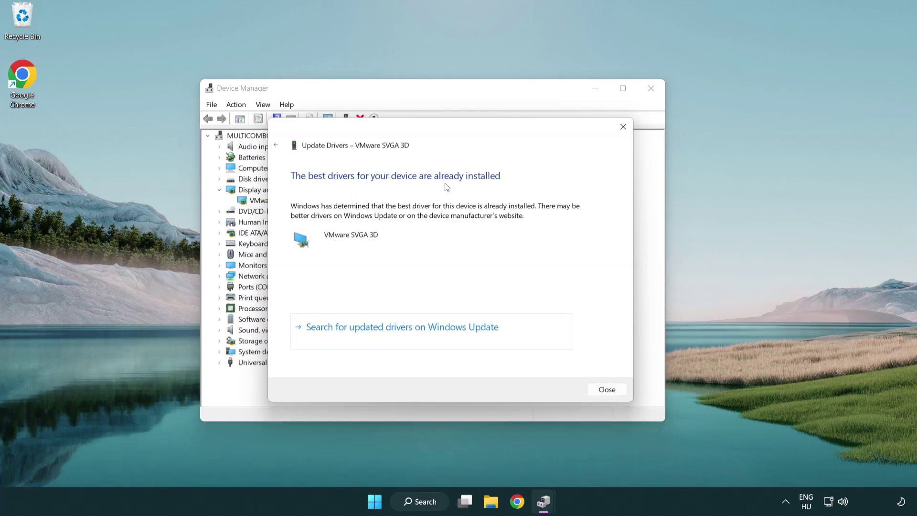
click(607, 390)
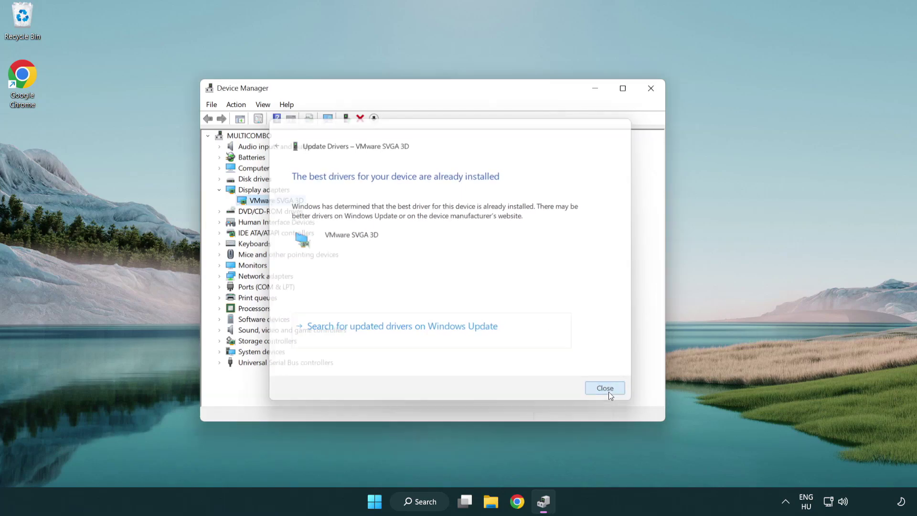
click(651, 89)
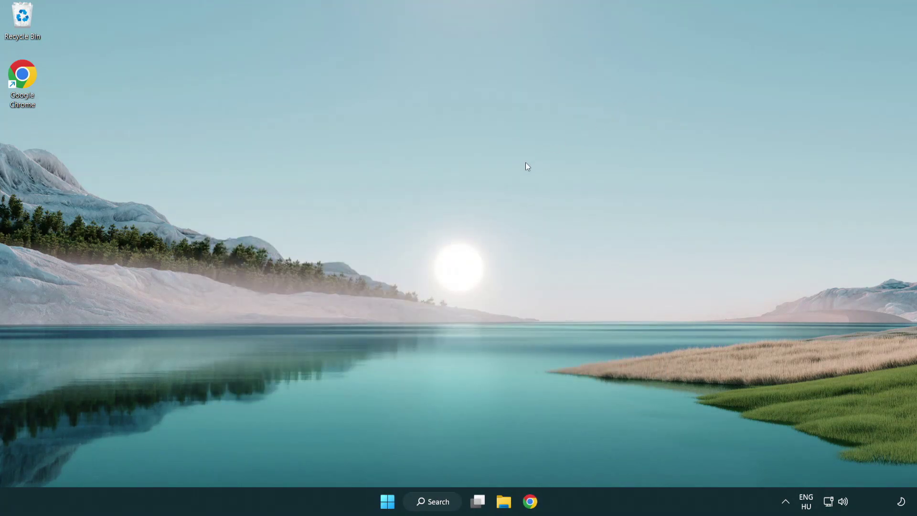
Search for 'update', open Windows Update settings and check for updates
click(442, 501)
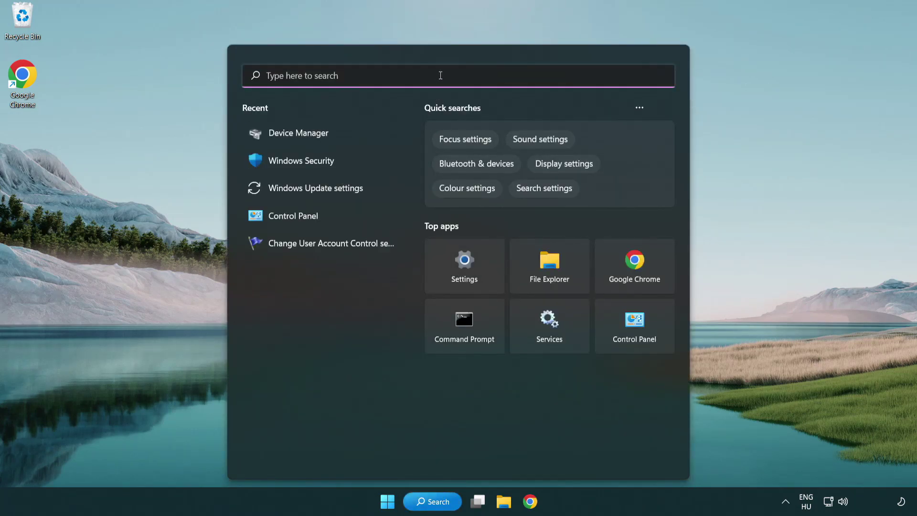
text(upd)
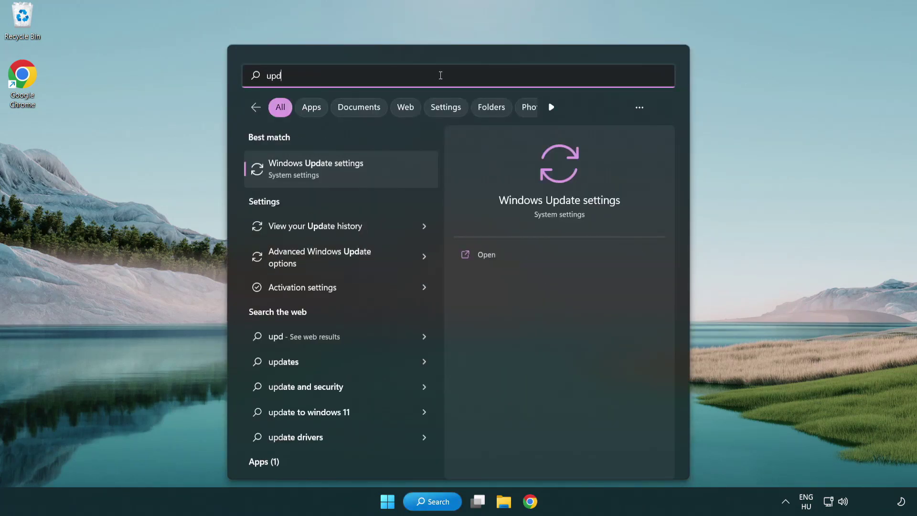
text(ate)
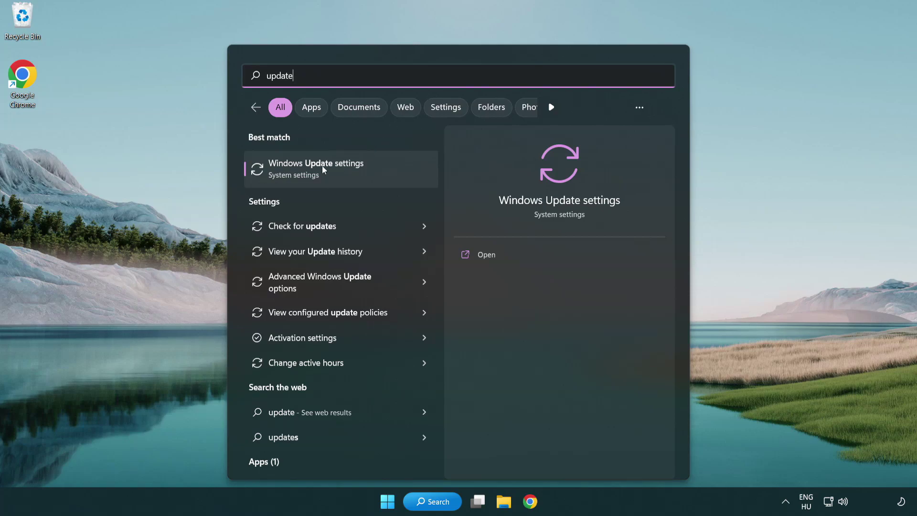
click(357, 172)
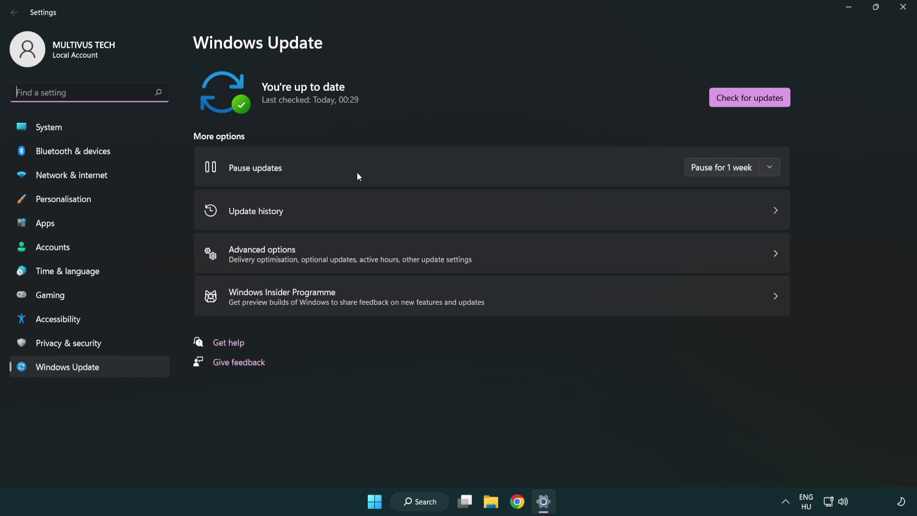
click(767, 102)
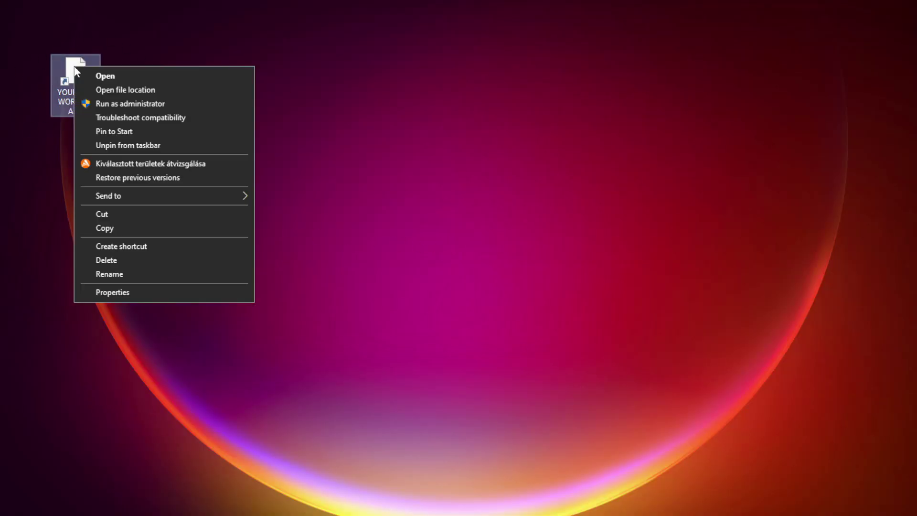
Give the shortcut Windows 8 compatibility mode with fullscreen optimizations disabled, and apply the changes
click(184, 291)
mouse_move(201, 76)
mouse_down()
mouse_move(436, 66)
mouse_move(460, 69)
mouse_move(455, 100)
mouse_up()
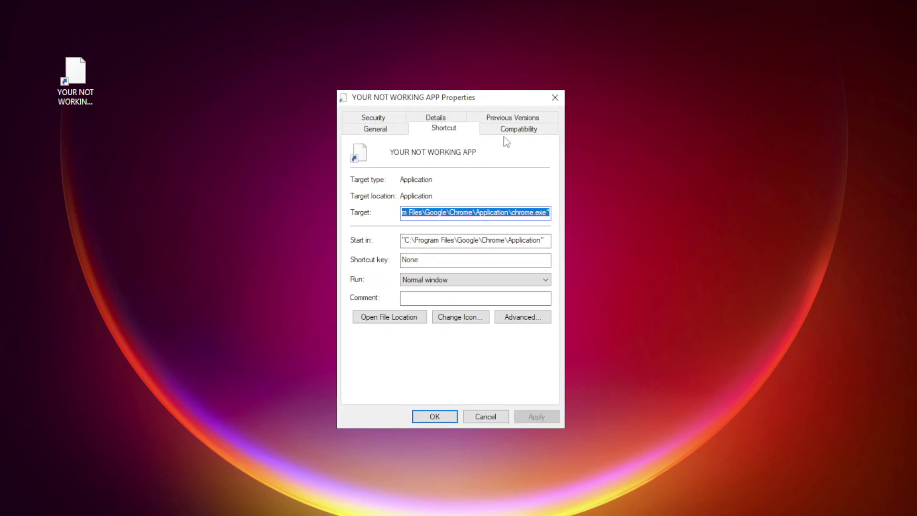
click(538, 136)
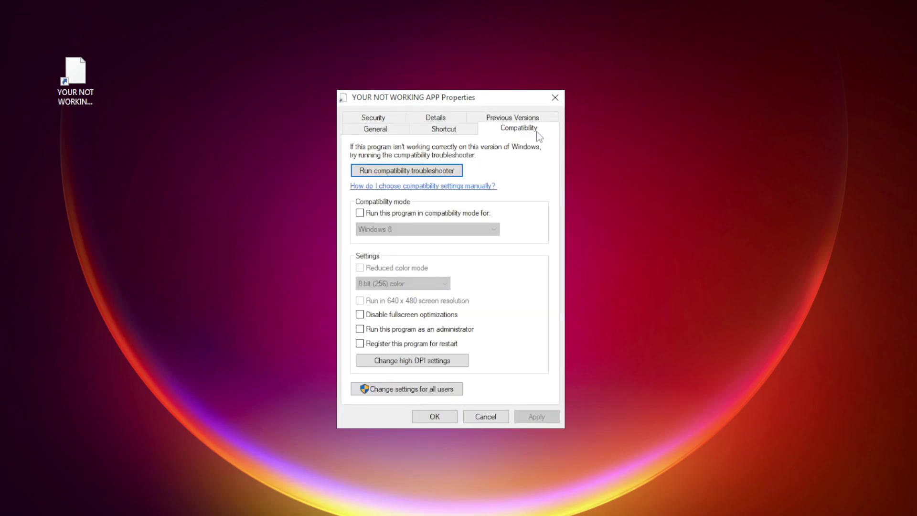
click(373, 218)
click(410, 229)
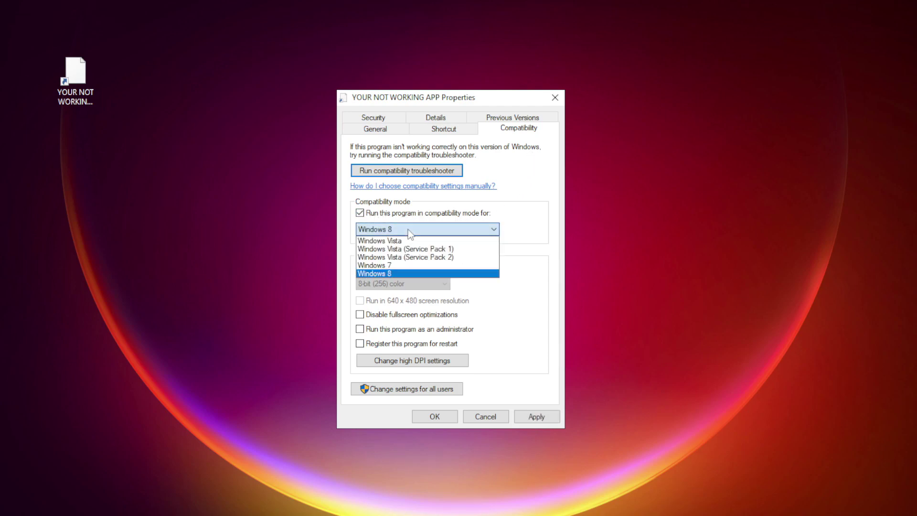
click(401, 273)
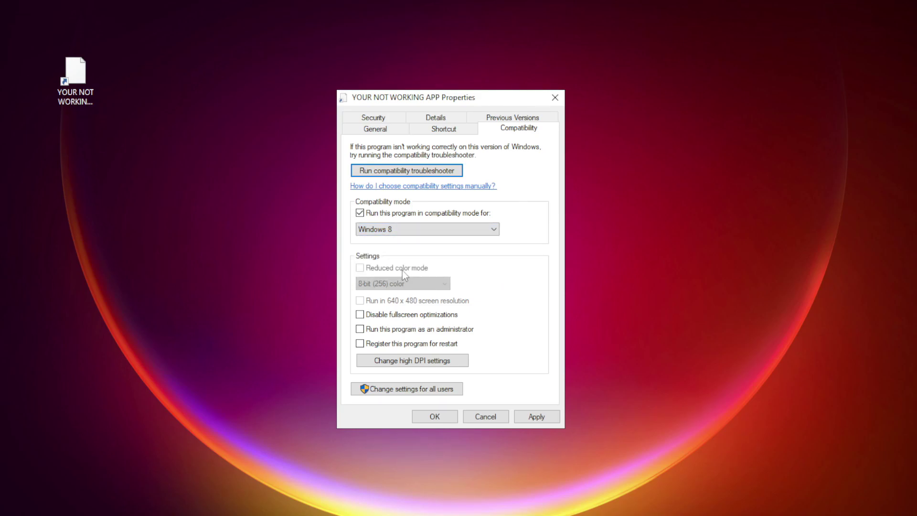
click(400, 318)
click(545, 423)
click(434, 417)
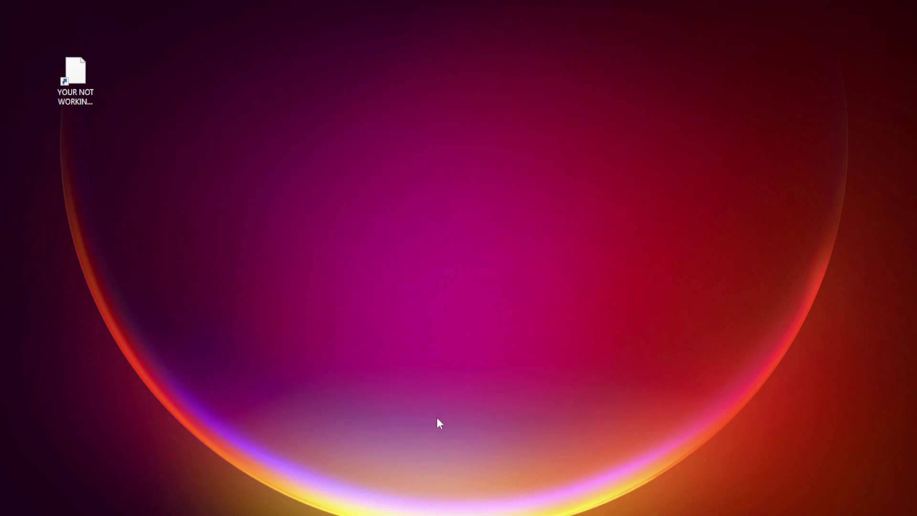
click(68, 80)
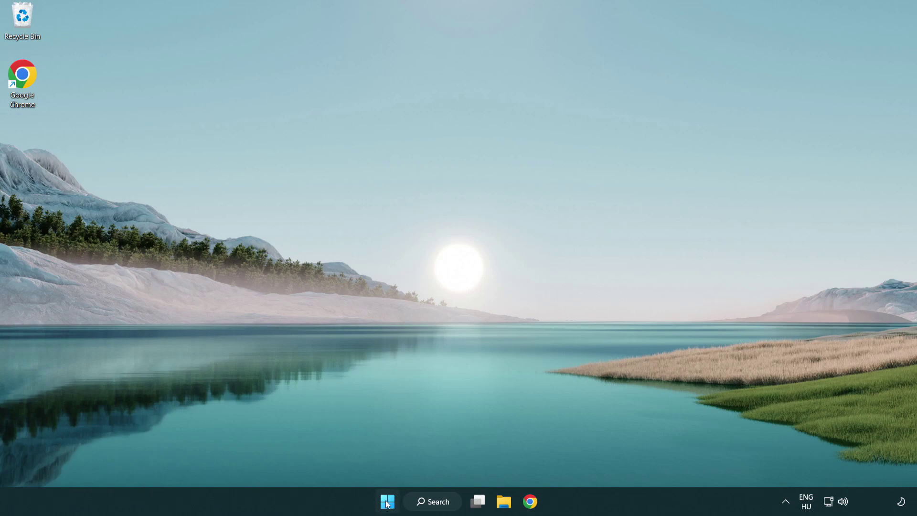
Launch Task Manager from the Start button's Win+X menu
right_click(387, 503)
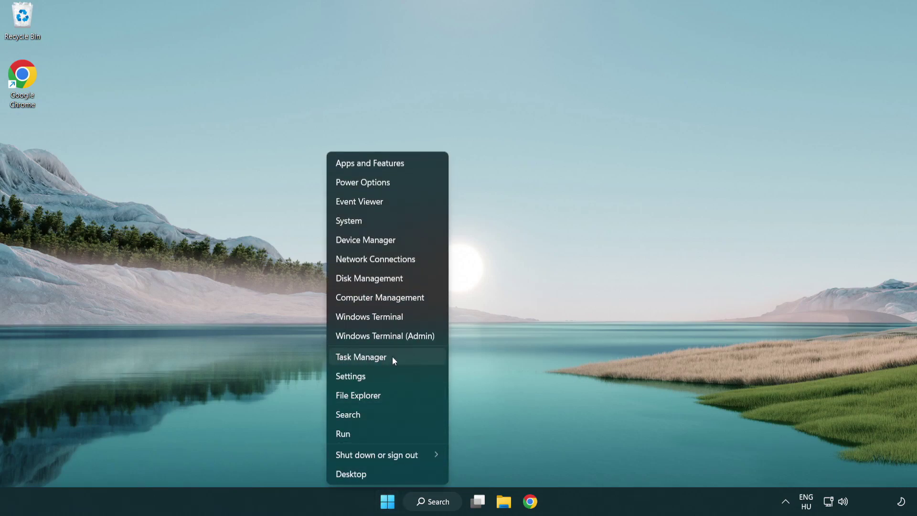
click(405, 362)
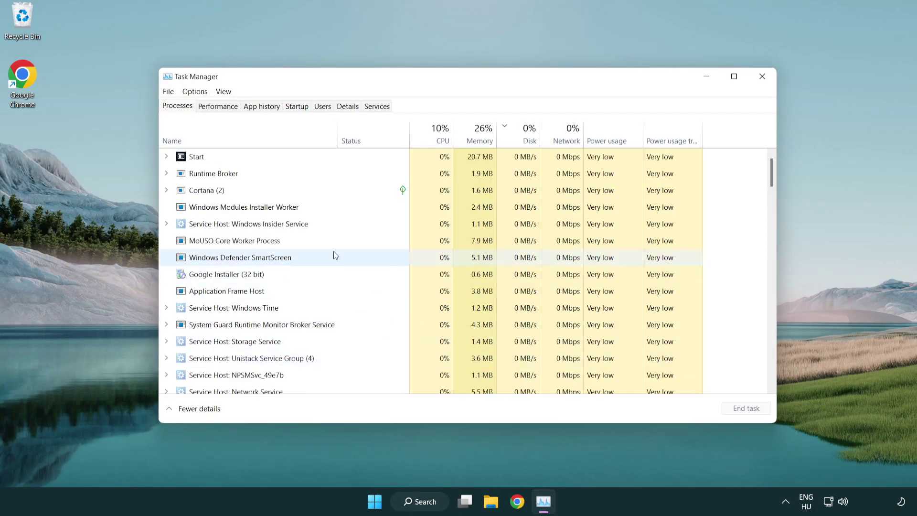
Disable Terminal, Phone Link, Cortana and Windows Security notifications as startup apps, then close Task Manager
click(298, 107)
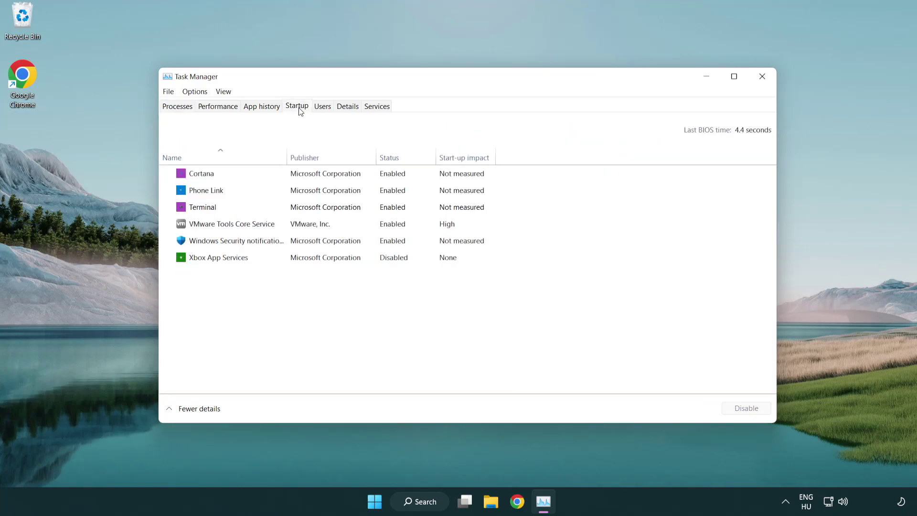
click(299, 208)
click(725, 409)
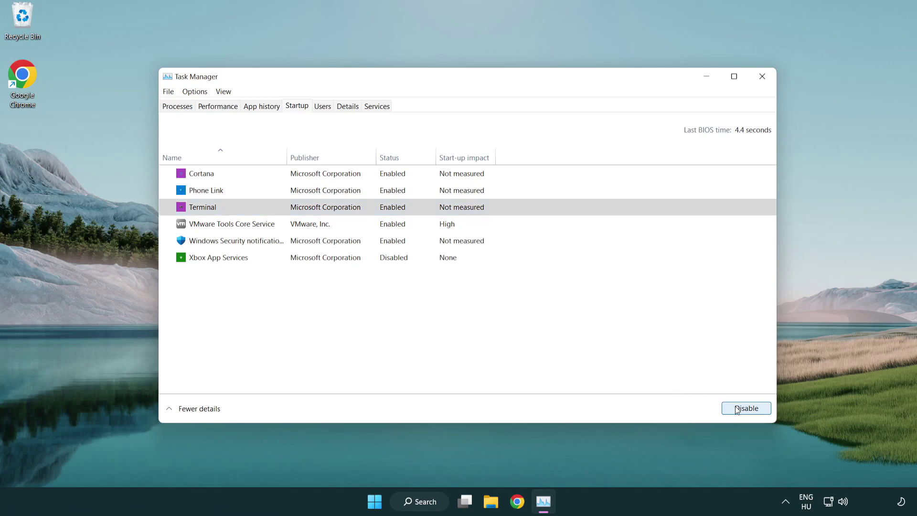
click(381, 192)
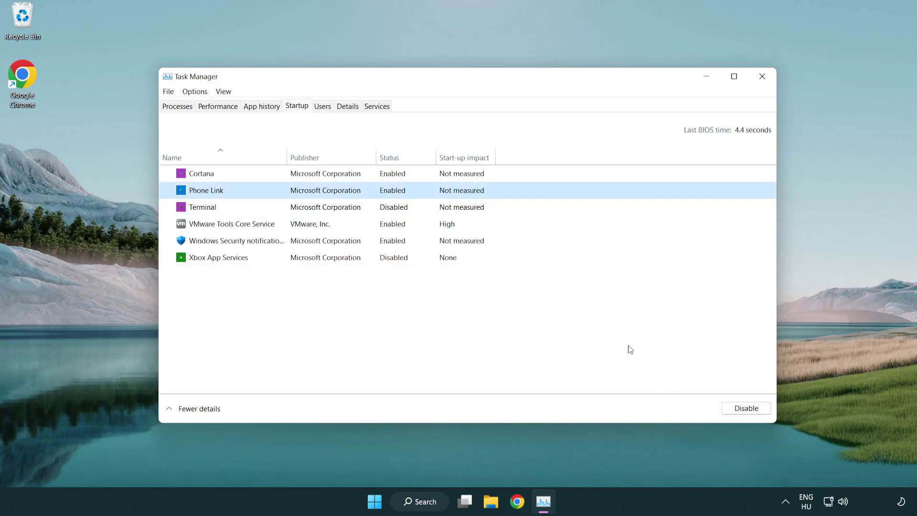
click(745, 408)
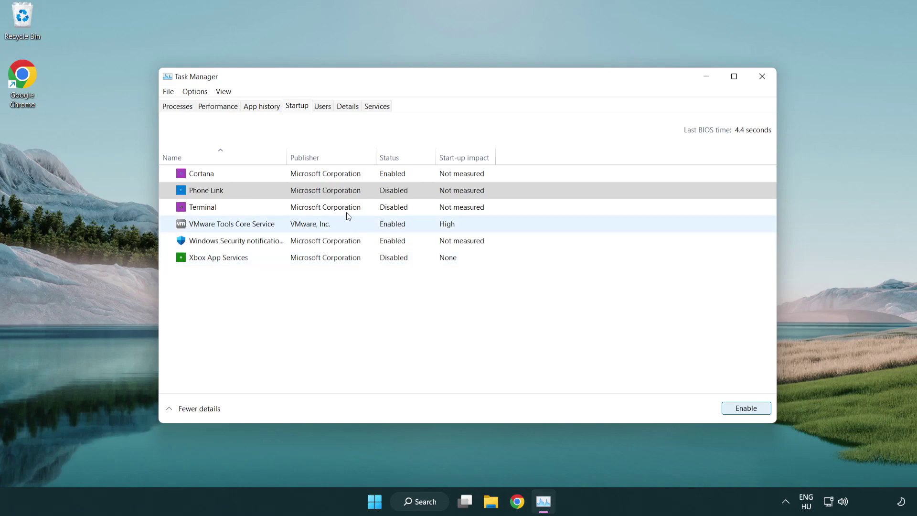
click(327, 179)
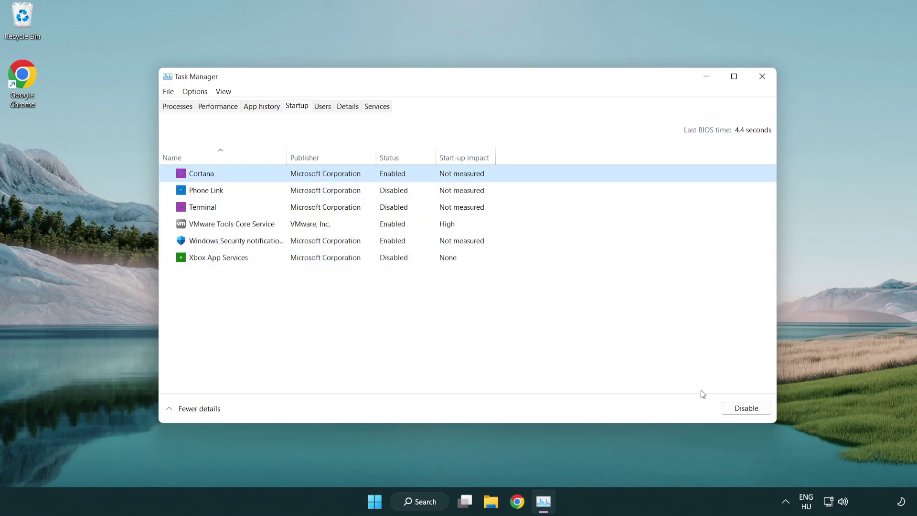
click(742, 408)
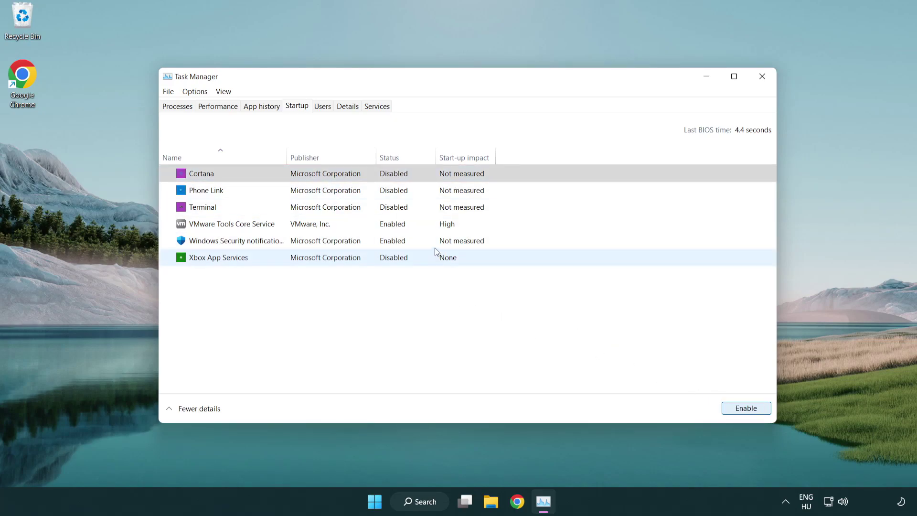
click(434, 247)
click(743, 411)
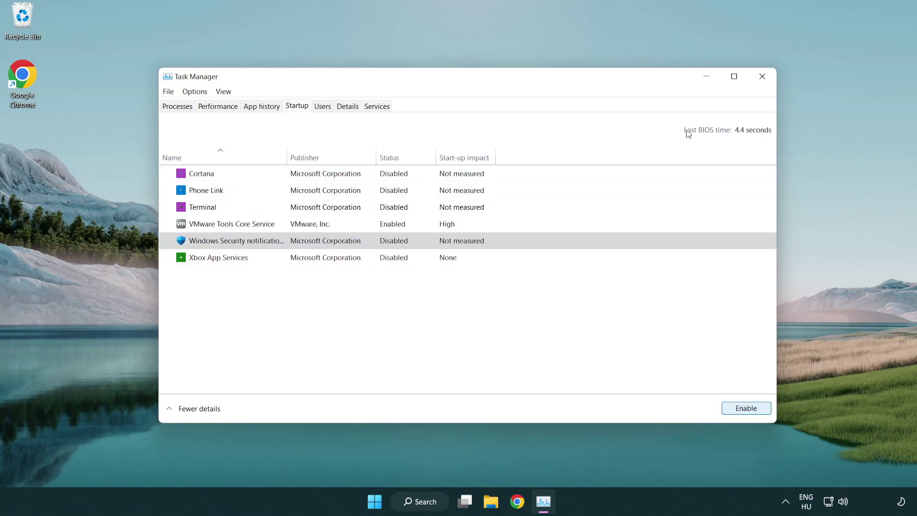
click(764, 81)
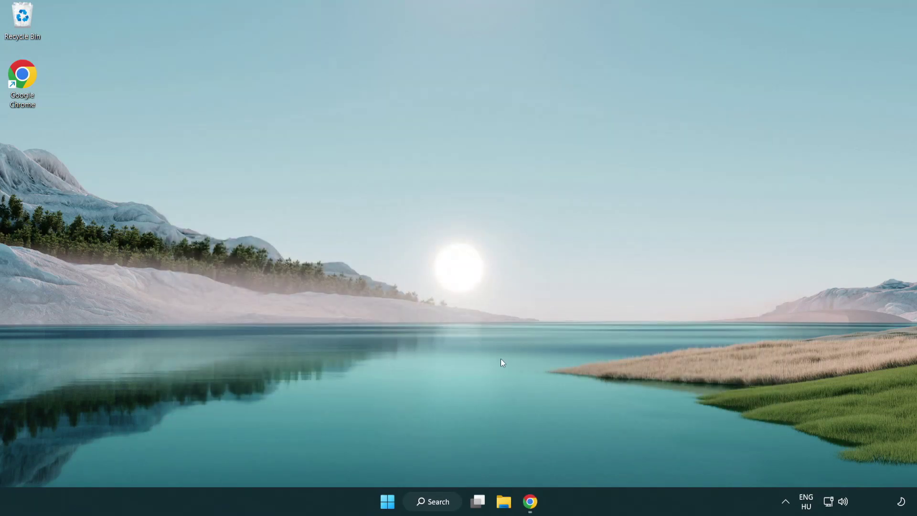
Return to Chrome's DirectX End-User Runtime page and download the web installer
click(530, 501)
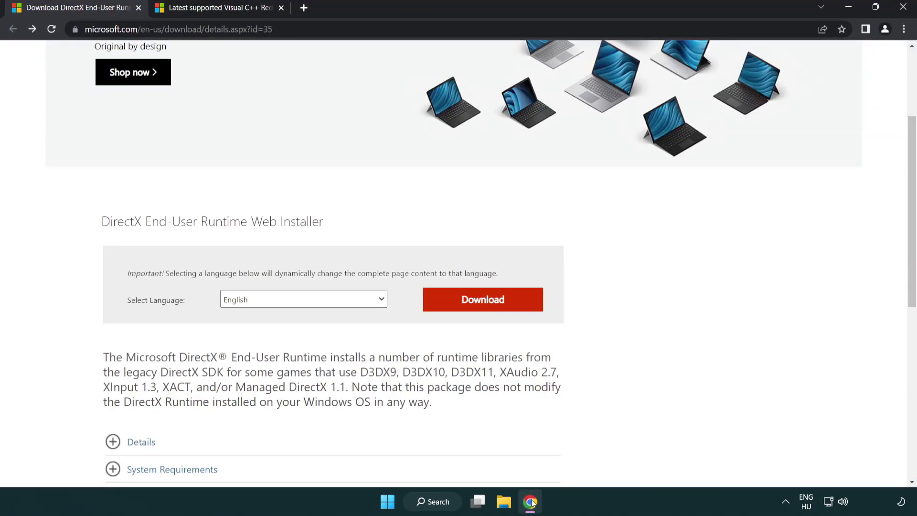
scroll(381, 413, up, 1)
scroll(382, 412, up, 1)
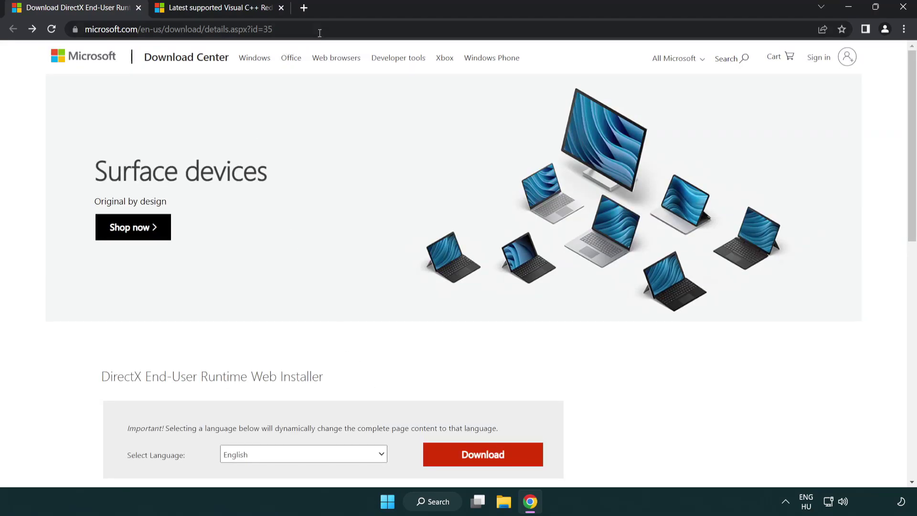
click(368, 29)
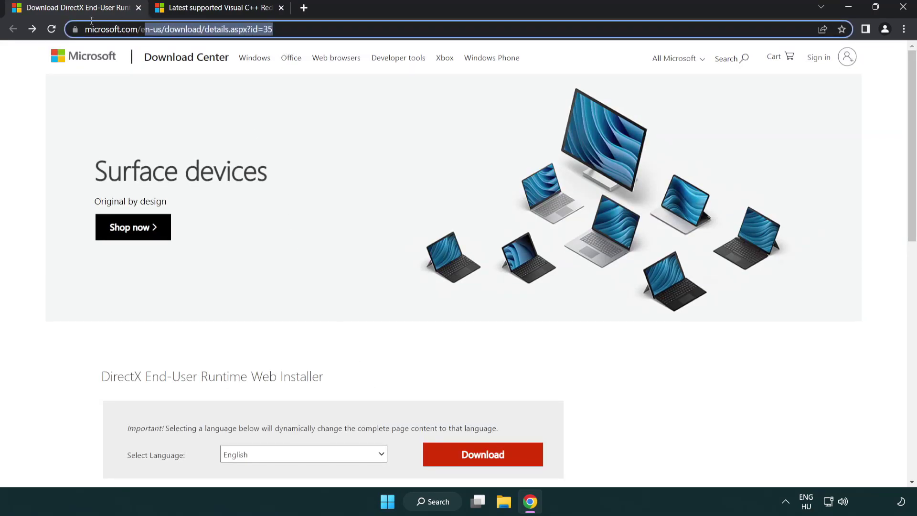
click(878, 207)
drag(910, 208, 902, 268)
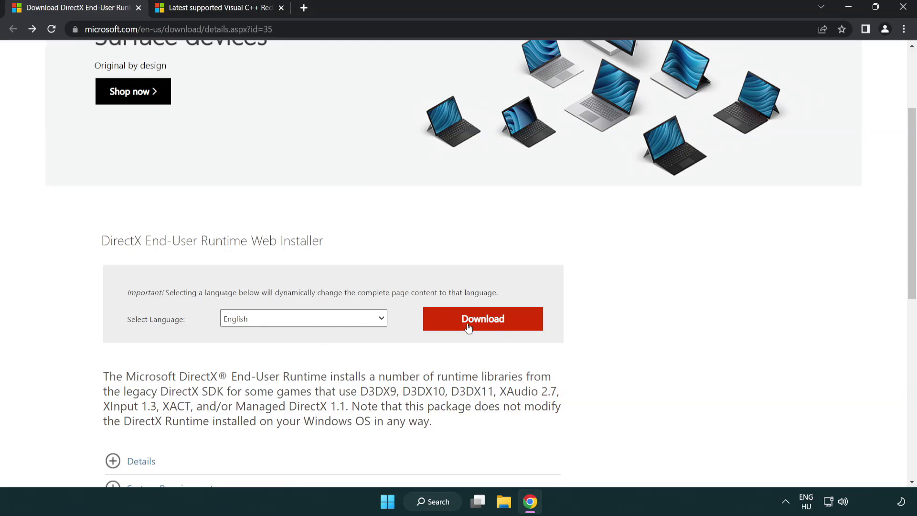
click(485, 326)
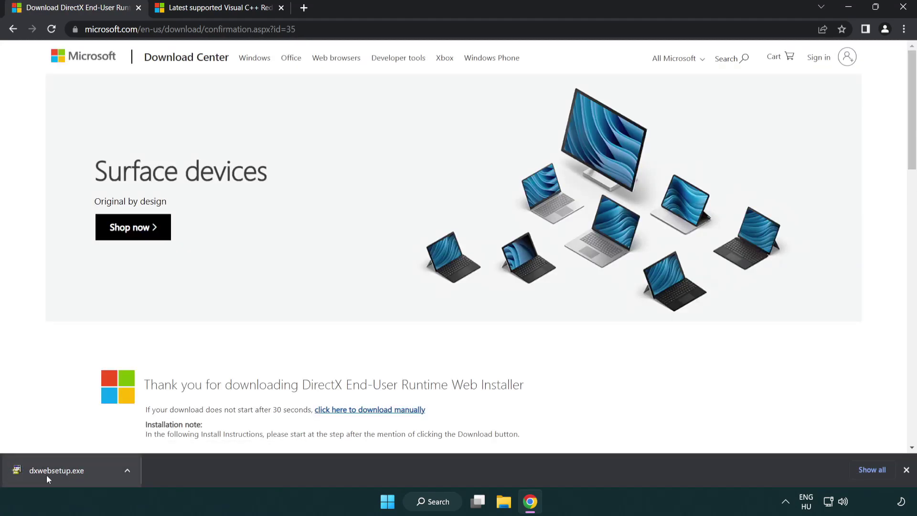
Run dxwebsetup.exe, accept the license, skip the Bing Bar and finish DirectX setup
click(59, 473)
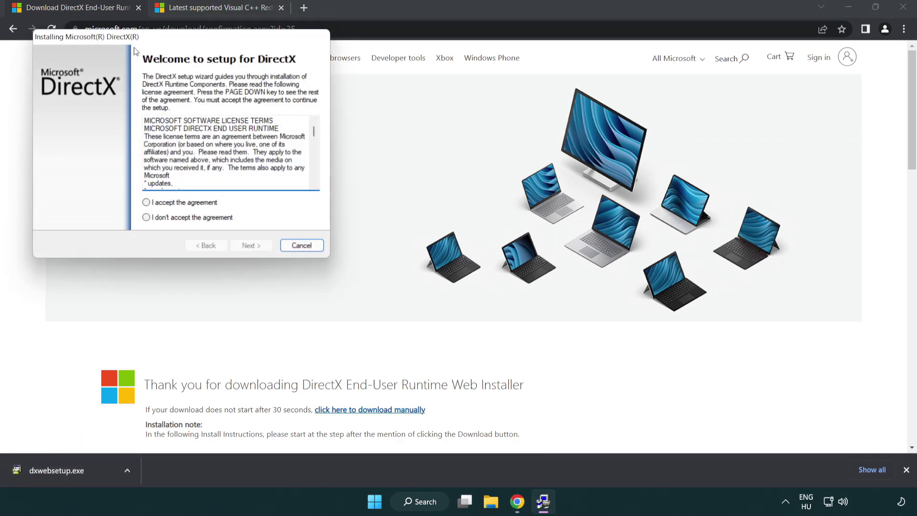
drag(133, 51, 403, 146)
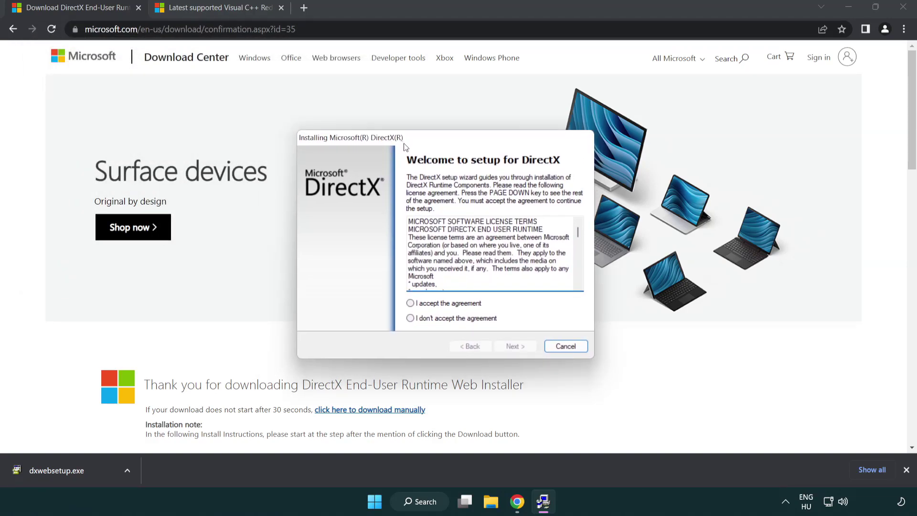
drag(577, 232, 573, 289)
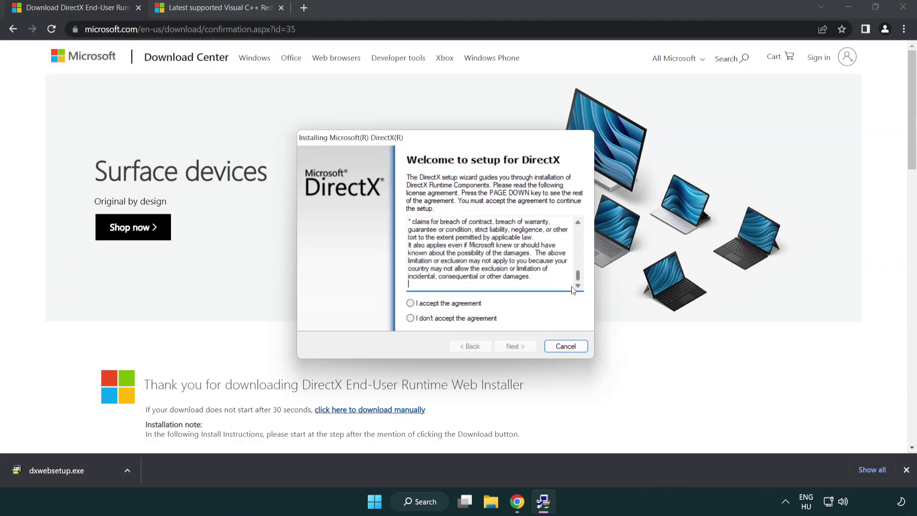
click(410, 302)
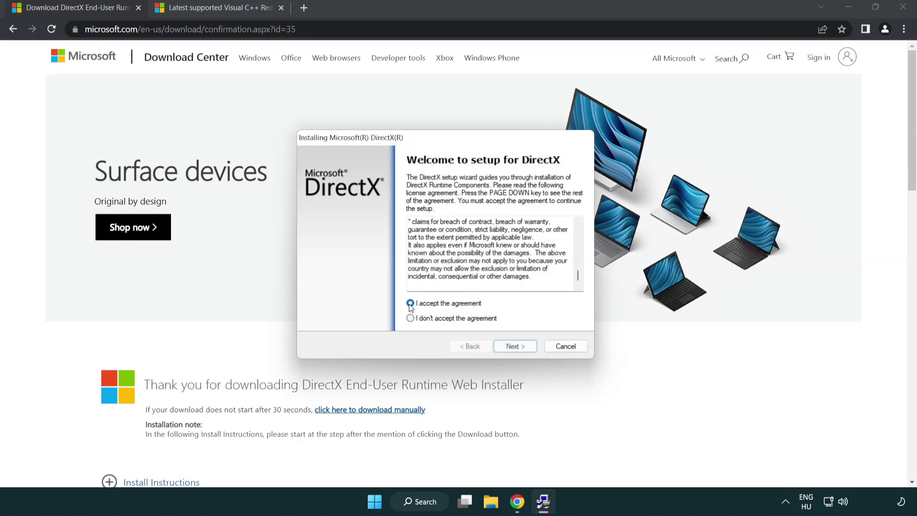
click(516, 347)
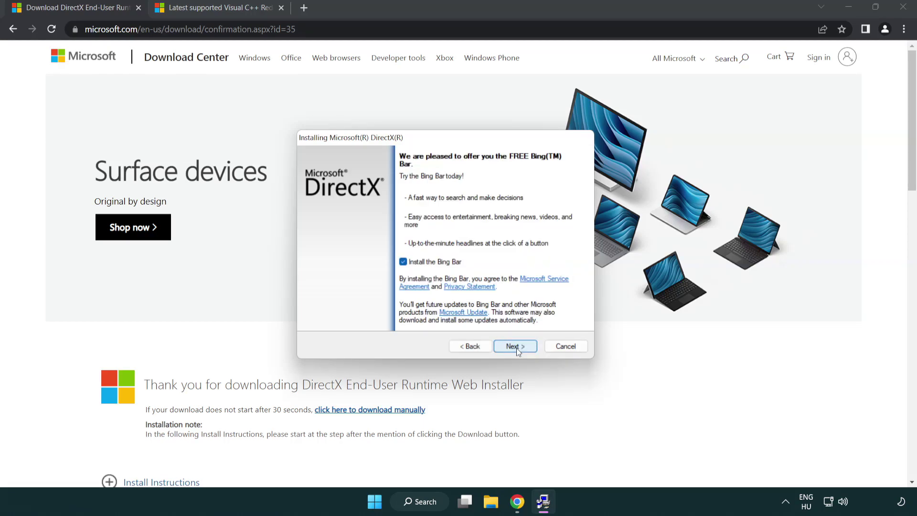
click(406, 267)
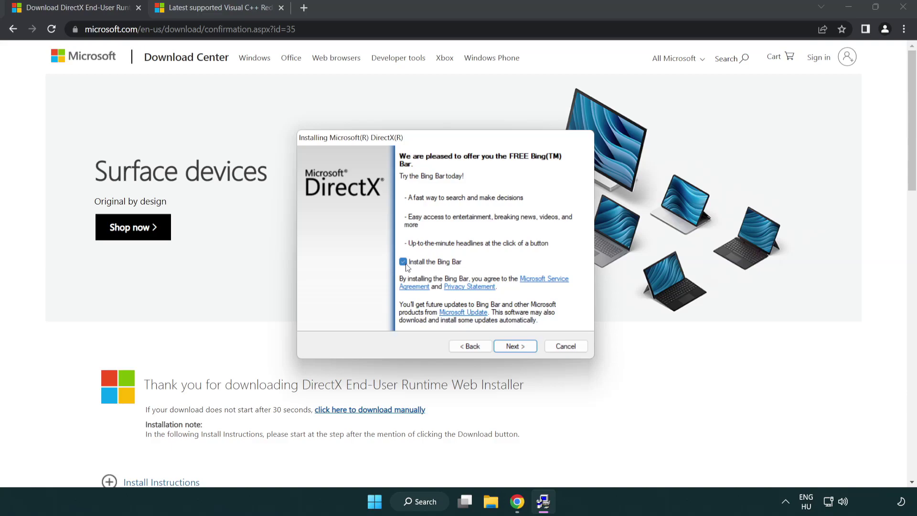
click(519, 348)
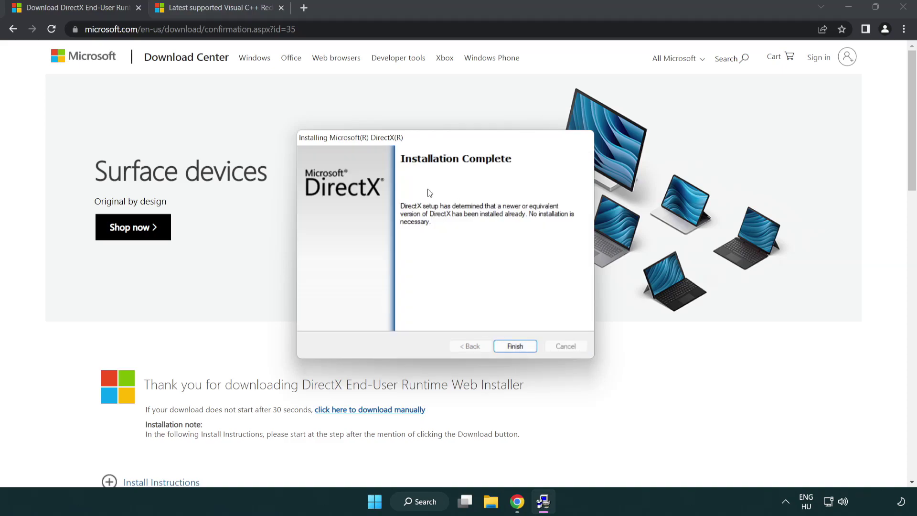
click(515, 345)
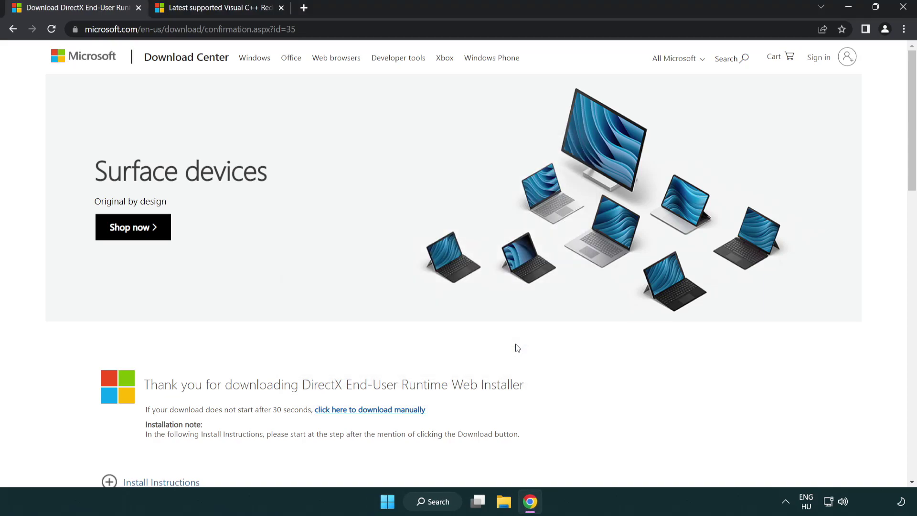
Close the DirectX tab and download the ARM64 and x64 vc_redist installers from Microsoft Learn
click(138, 7)
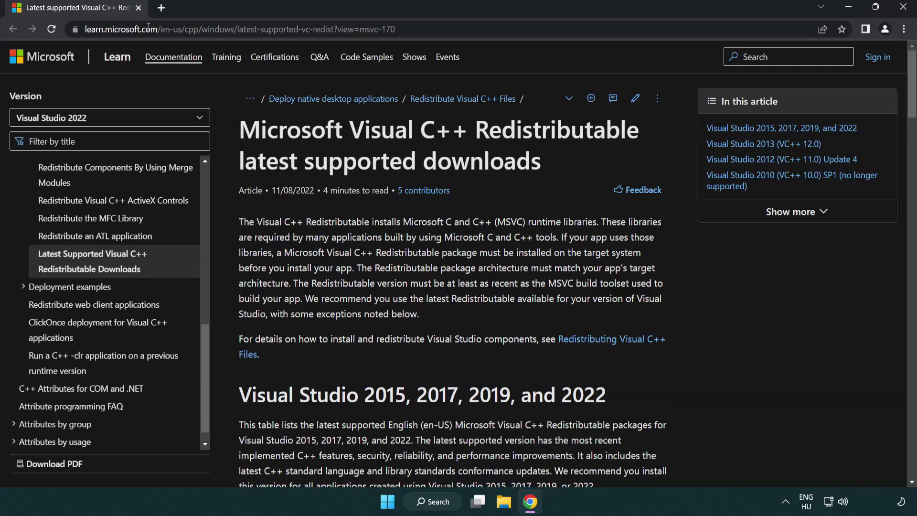
drag(425, 31, 163, 27)
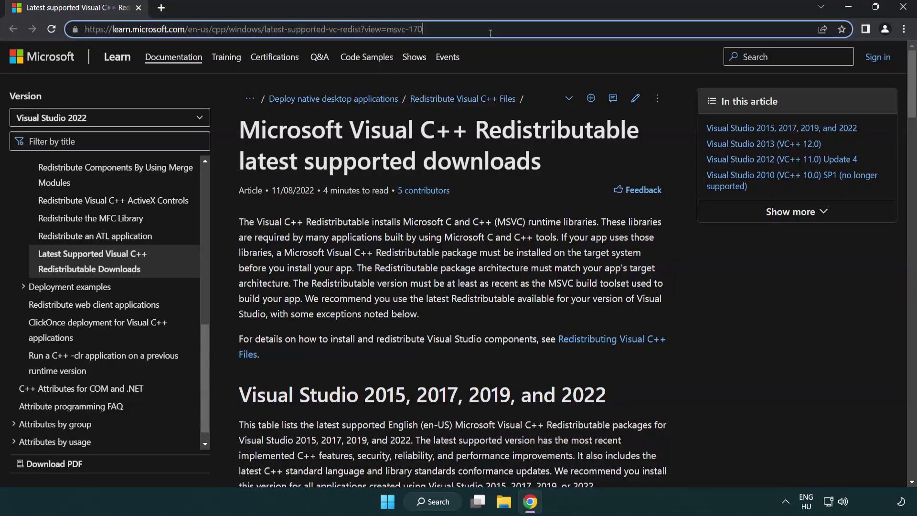
click(473, 159)
scroll(472, 158, down, 4)
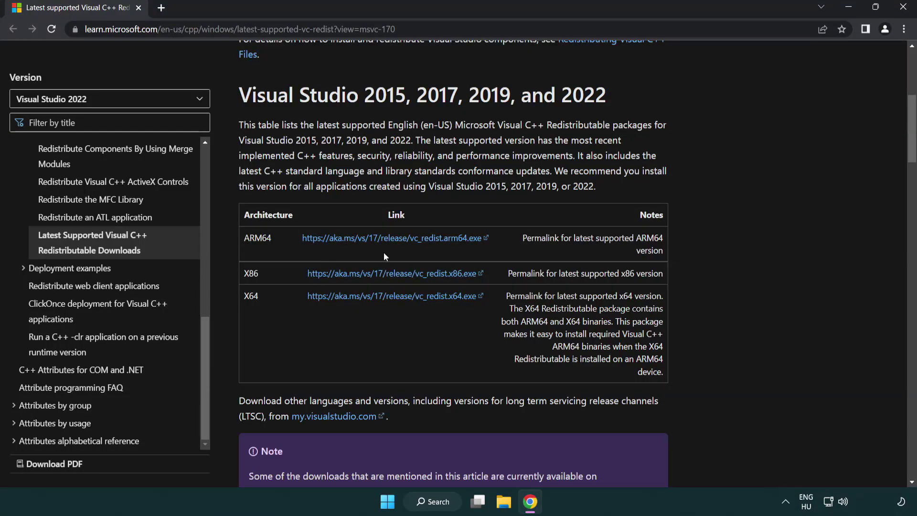
click(372, 243)
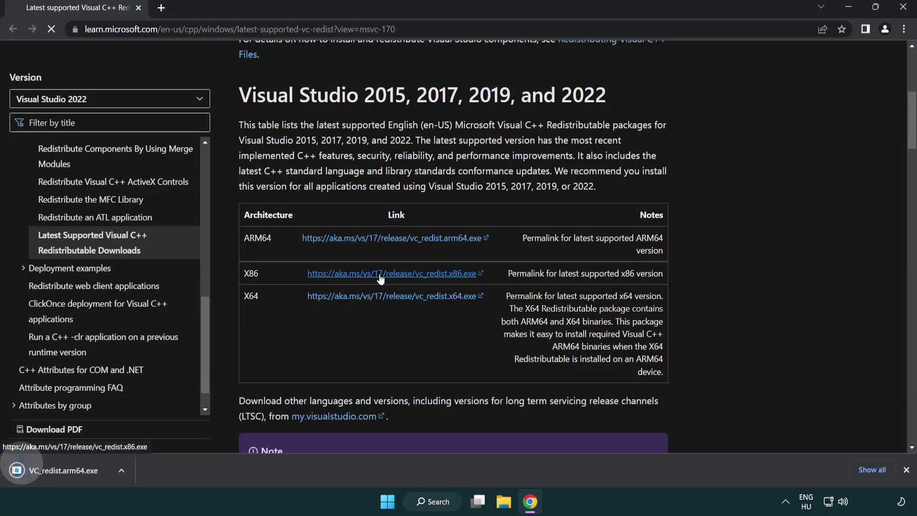
click(381, 297)
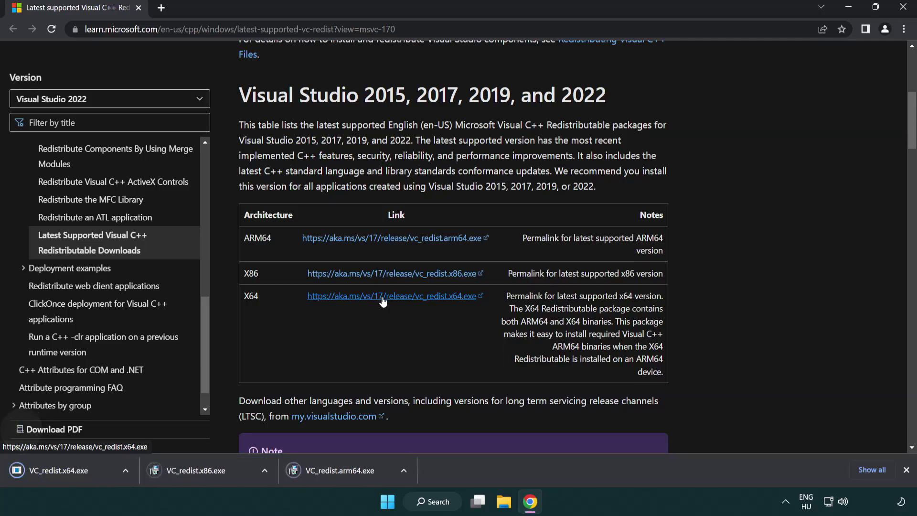
click(350, 475)
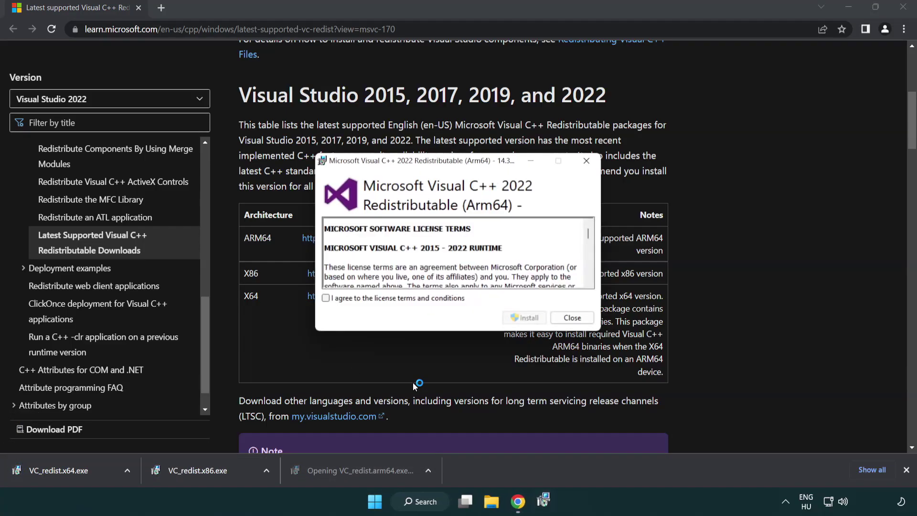
drag(589, 232, 589, 272)
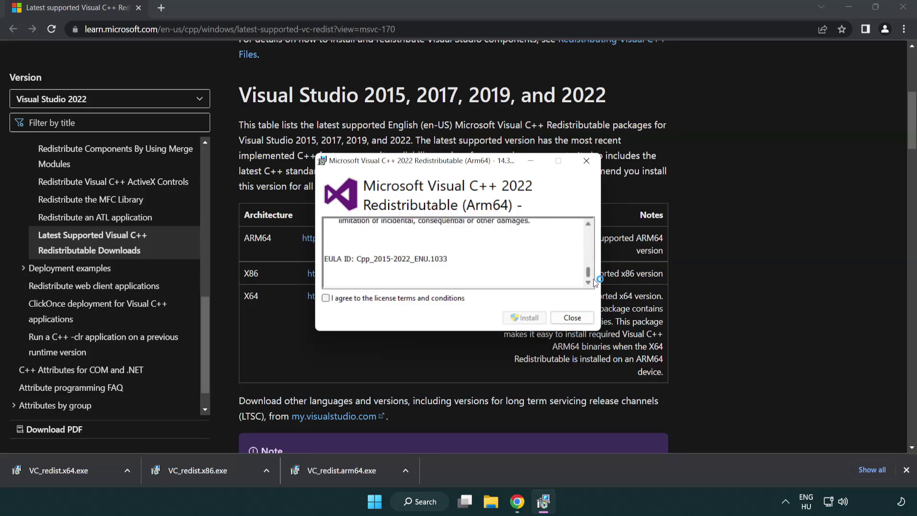
click(327, 298)
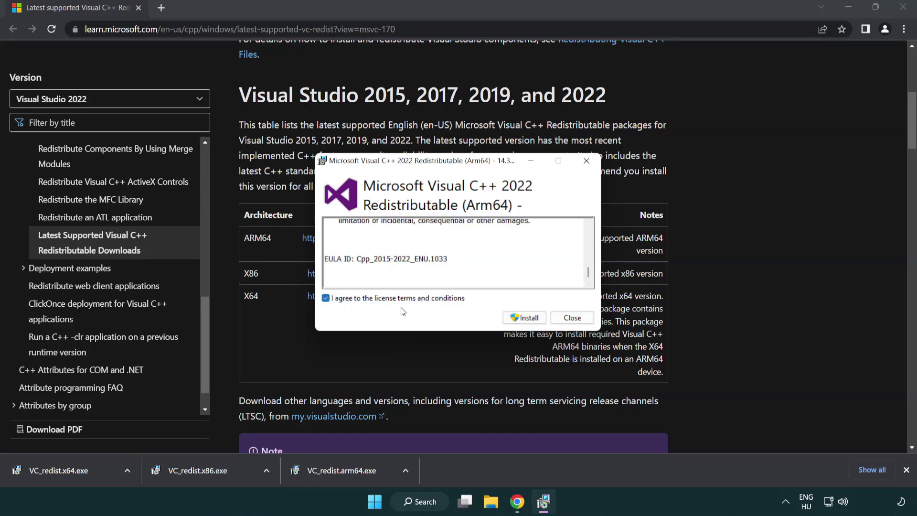
click(511, 318)
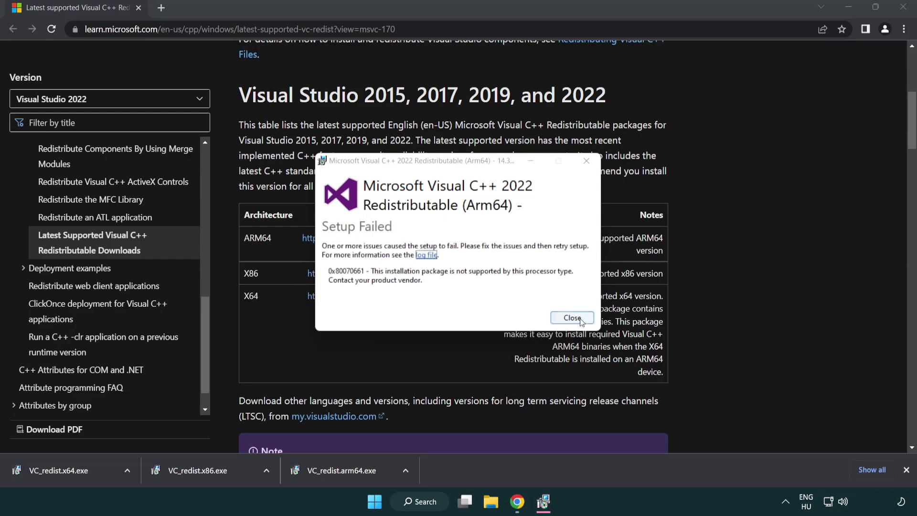
click(572, 318)
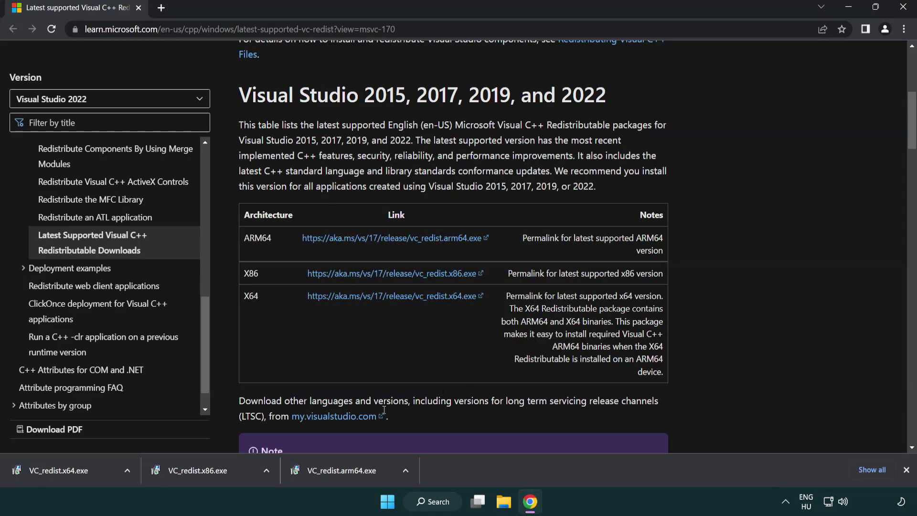
Install VC_redist.x86.exe and VC_redist.x64.exe, closing each setup window after success
click(204, 476)
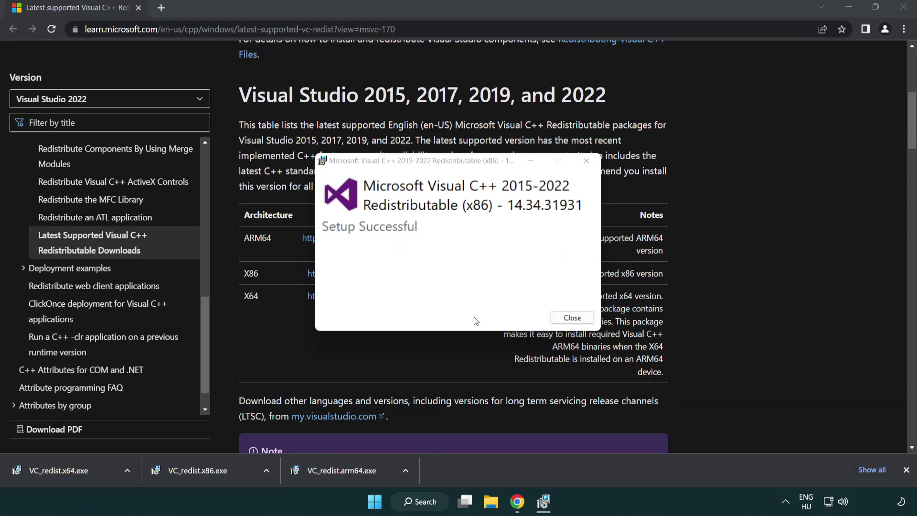
click(572, 319)
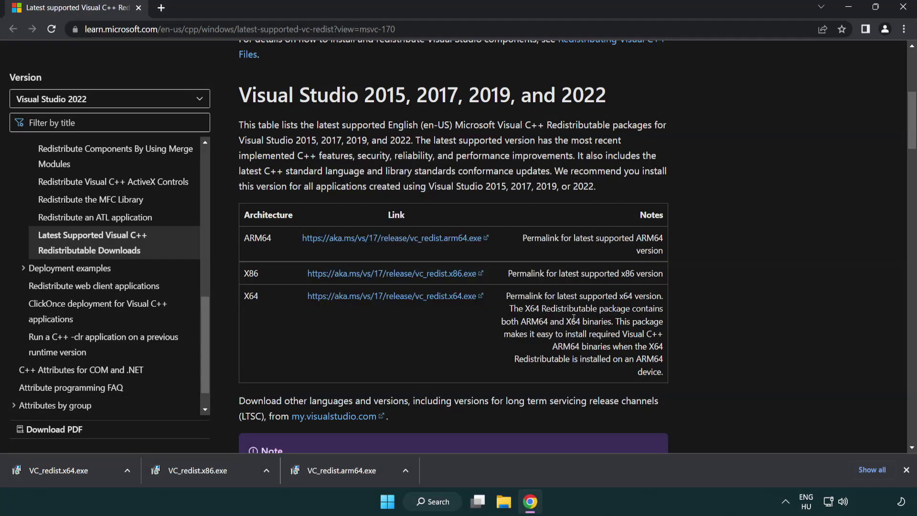
click(69, 470)
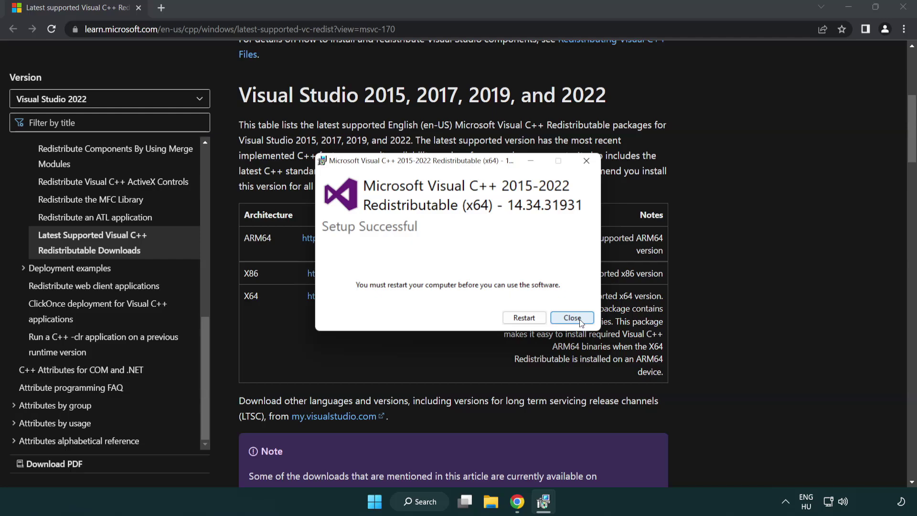
click(580, 322)
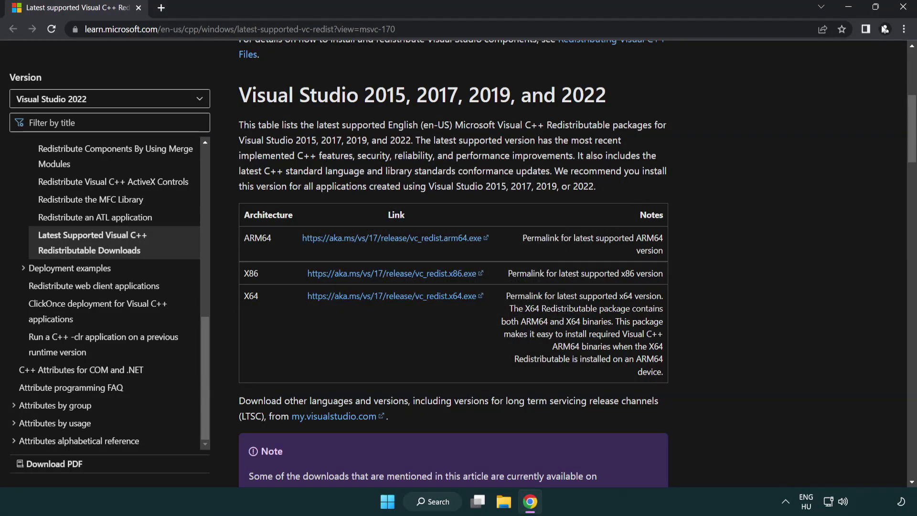
Close Chrome and launch Command Prompt as administrator from Windows search
click(903, 8)
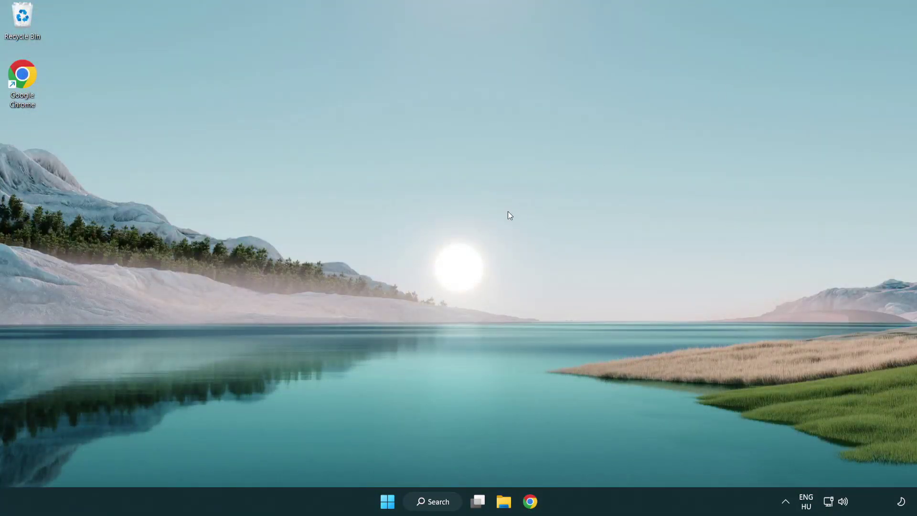
click(428, 504)
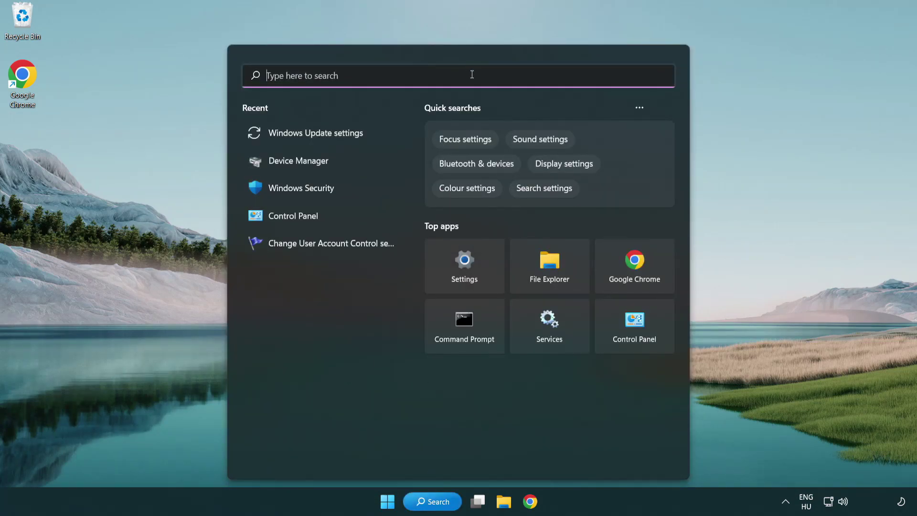
text(cmd)
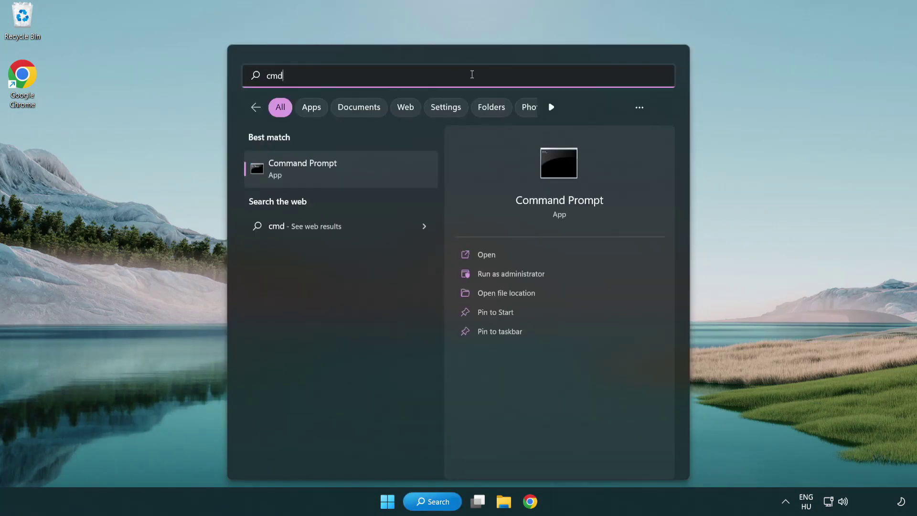
right_click(353, 180)
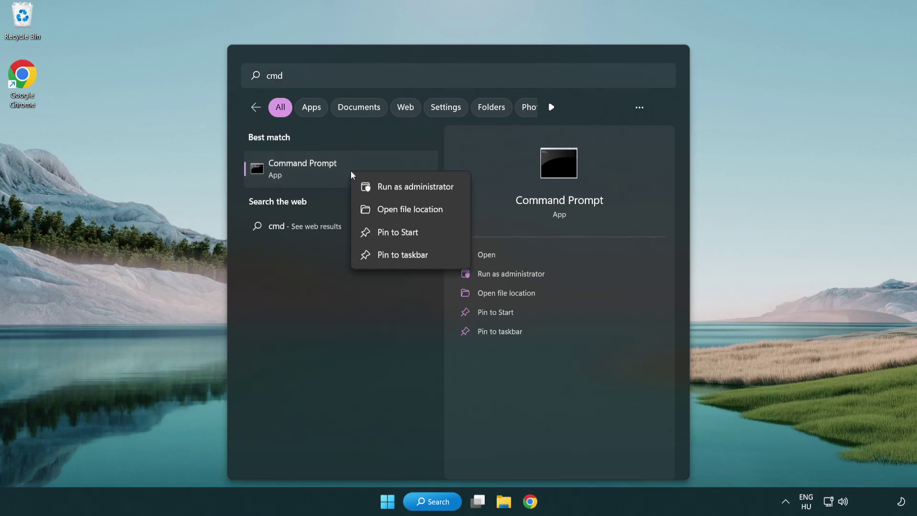
click(413, 190)
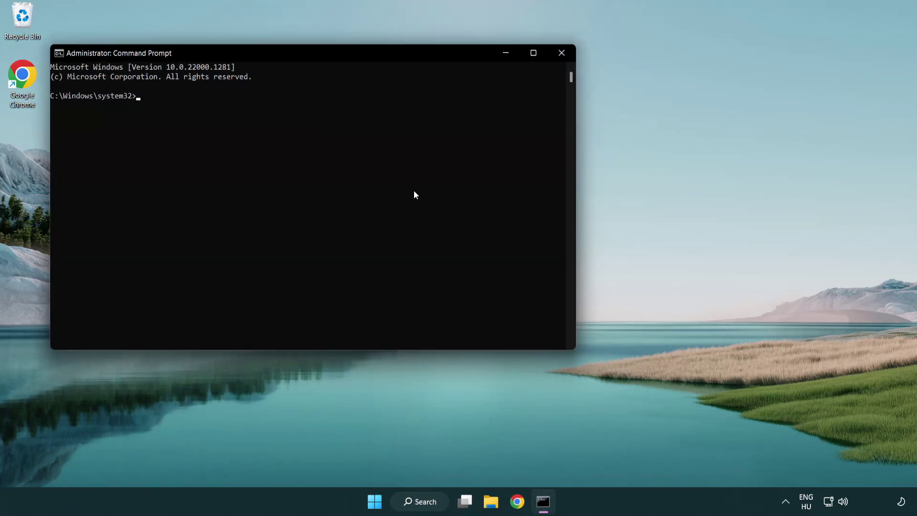
Run sfc /scannow, confirm no integrity violations were found, and close Command Prompt
drag(332, 52, 463, 97)
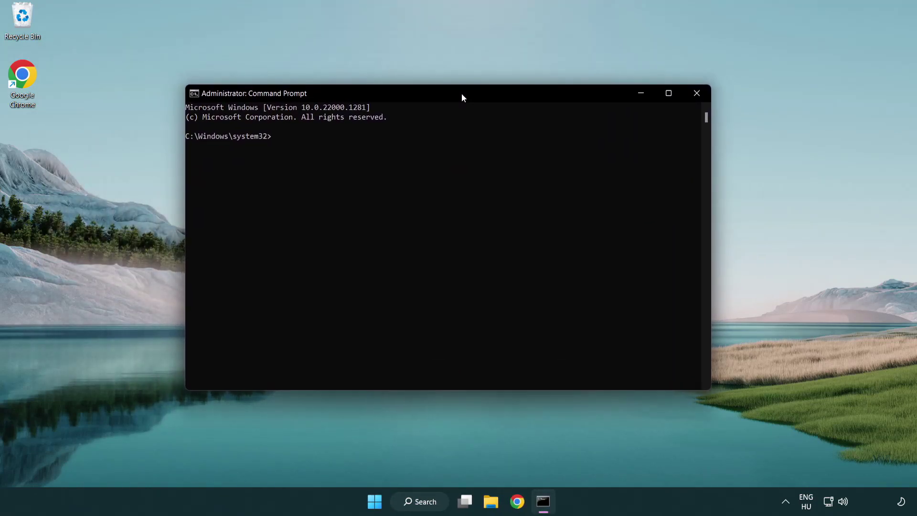
text(s)
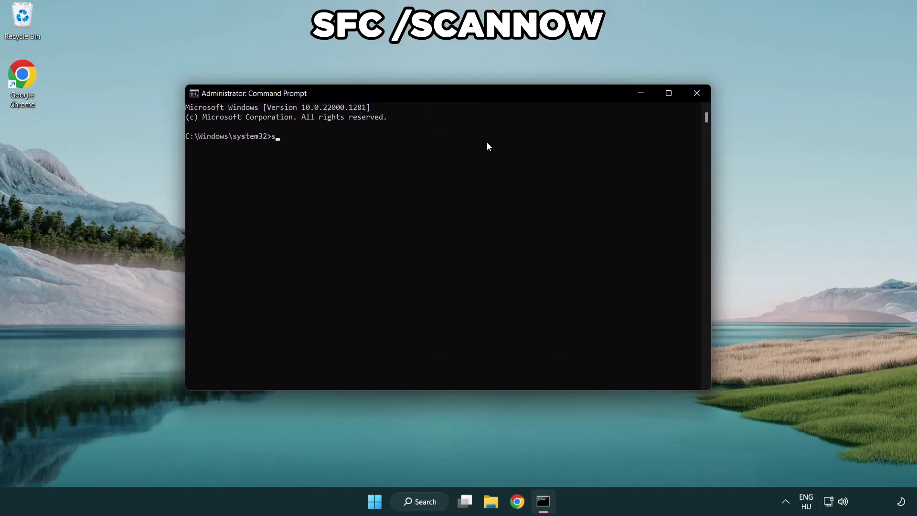
text(fc /sc)
text(annow)
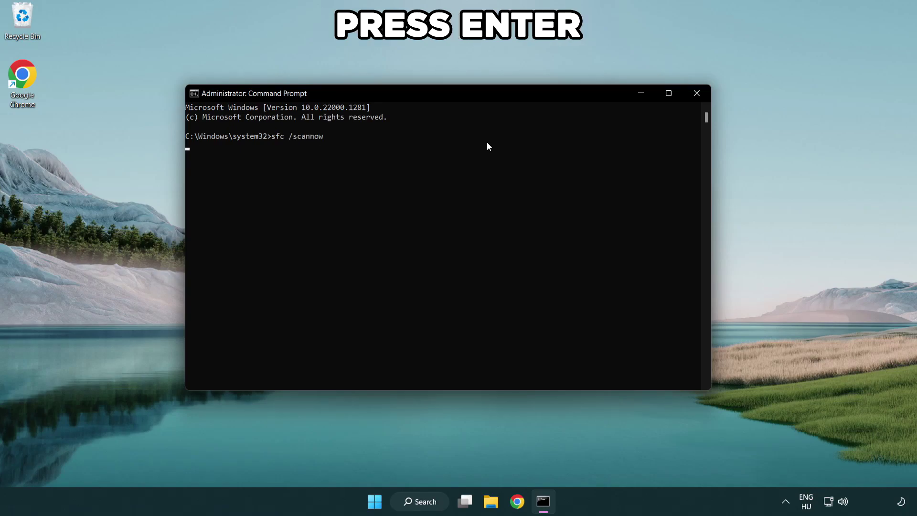
key(Return)
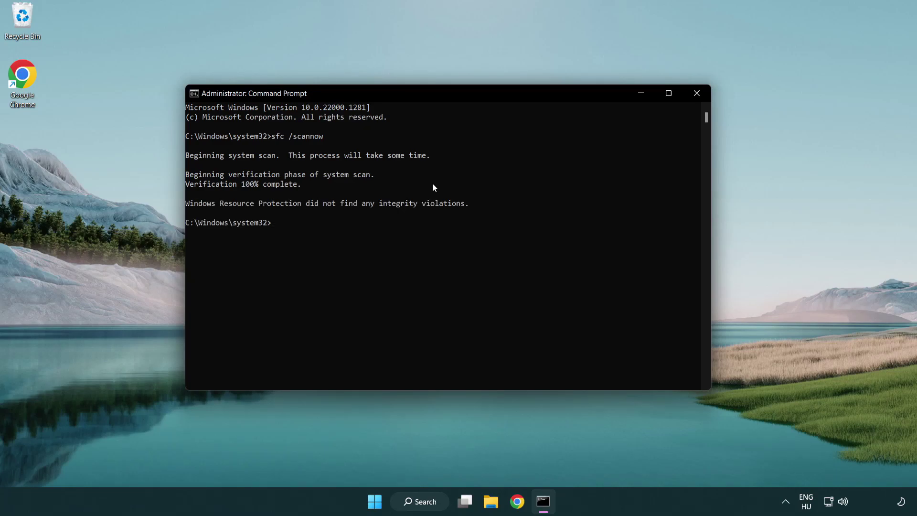
click(702, 98)
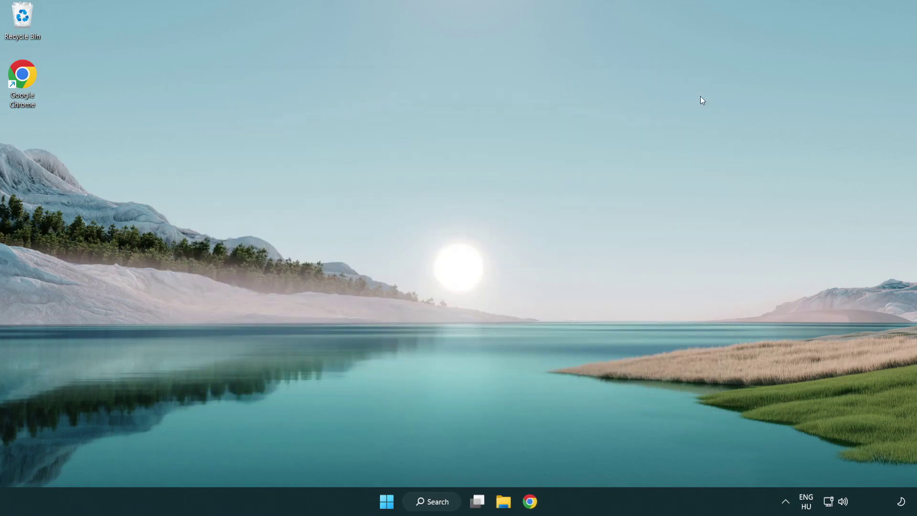
Show the Start menu power options with Restart available
click(385, 502)
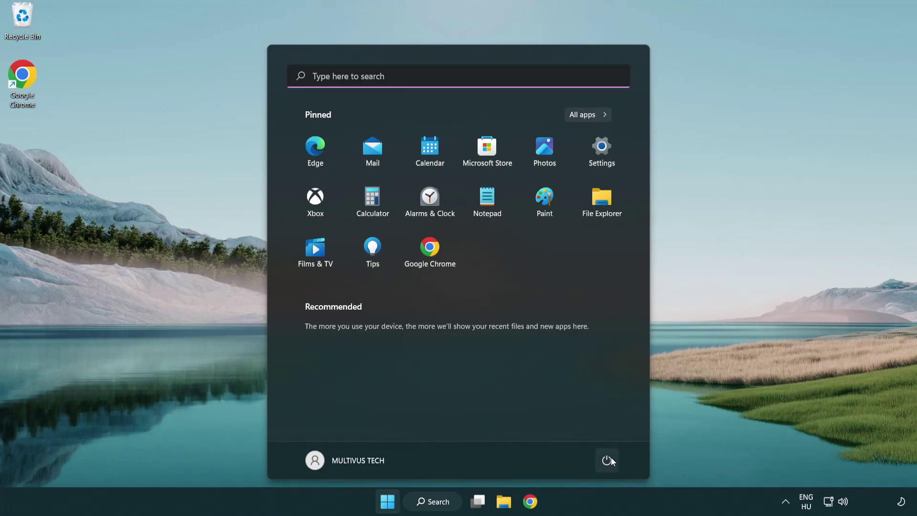
click(608, 460)
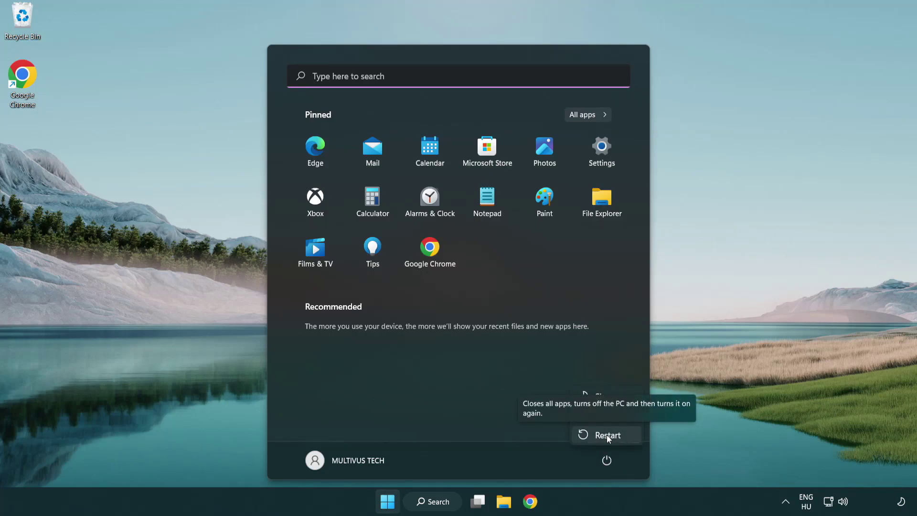